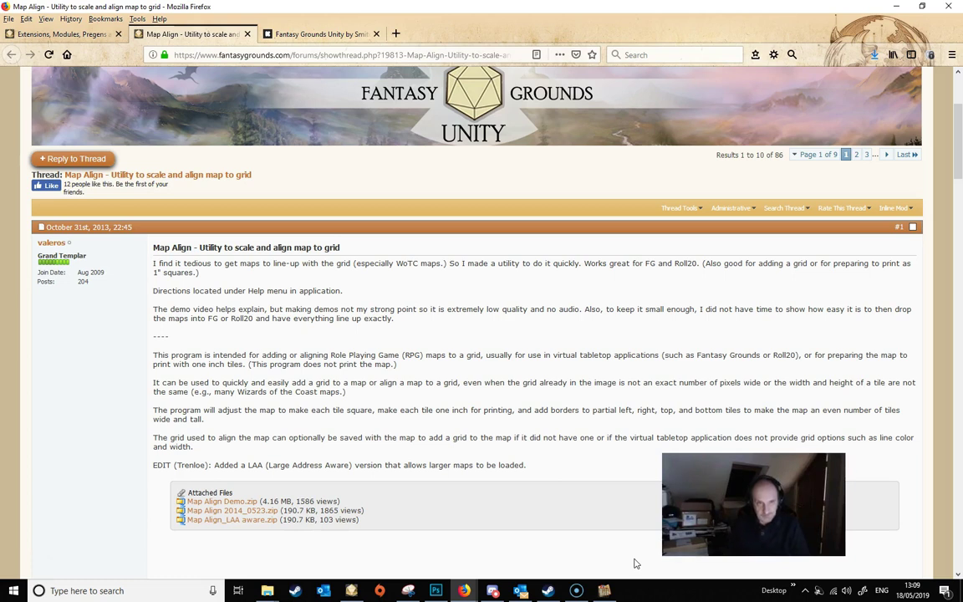
Step: Switch to Fantasy Grounds and open the map 315625Level-02-cp from the images and maps list
left_click(358, 593)
left_click(370, 555)
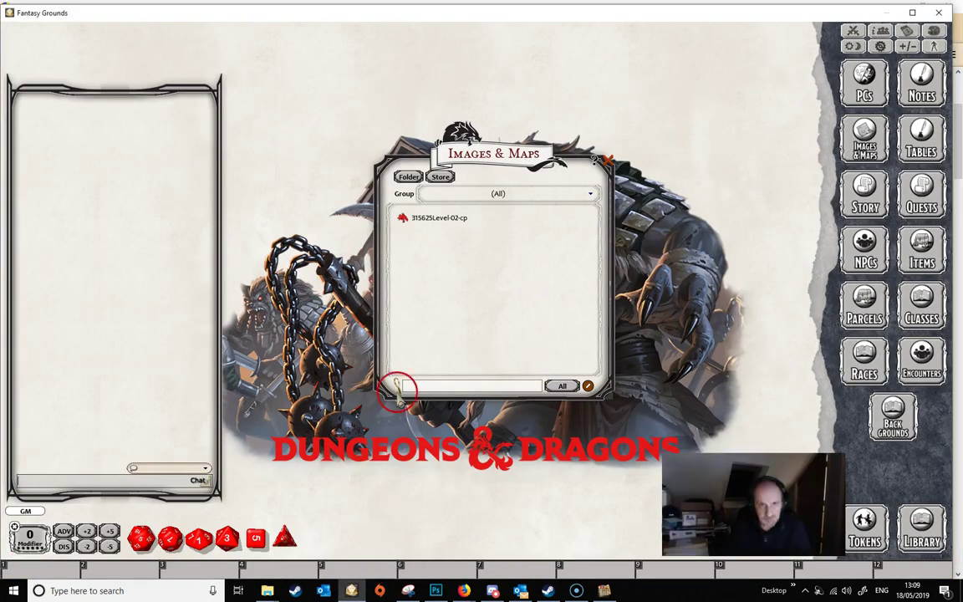
left_click(450, 221)
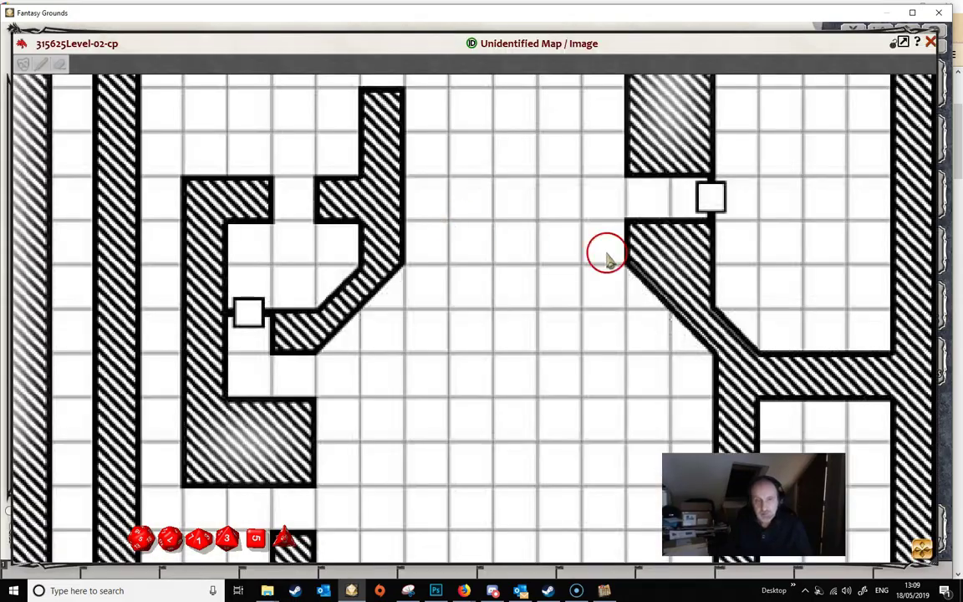
Step: Add a grid to the map by outlining one printed square in a central room at 27 pixels
scroll(576, 365, "down", 6)
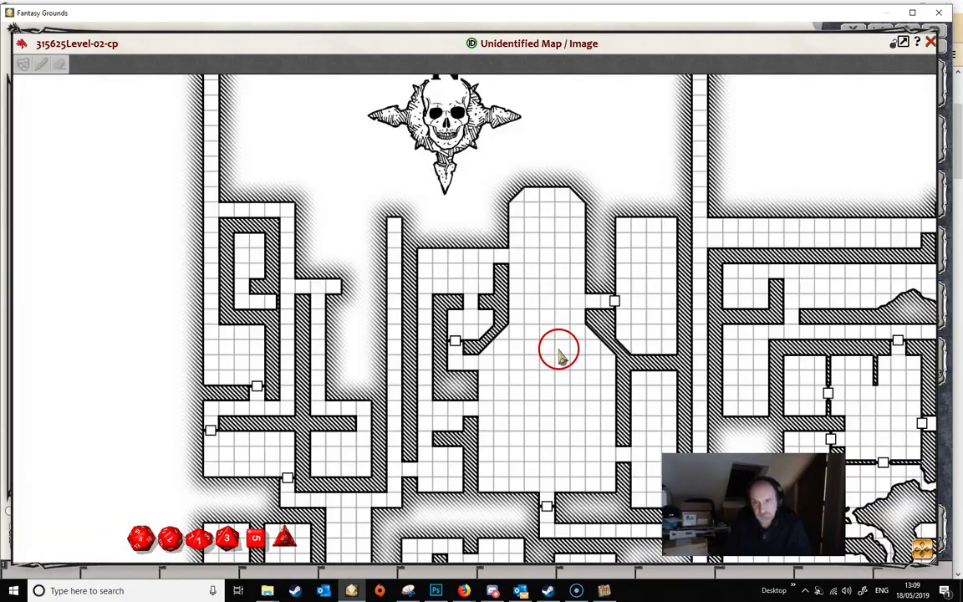
scroll(543, 368, "down", 1)
left_click_drag(534, 387, 483, 153)
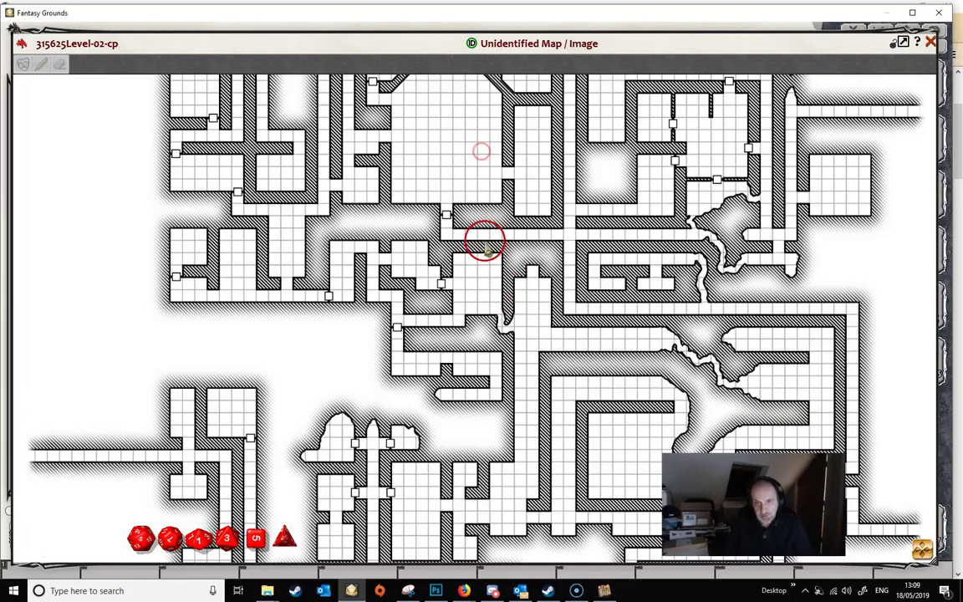
scroll(460, 282, "up", 3)
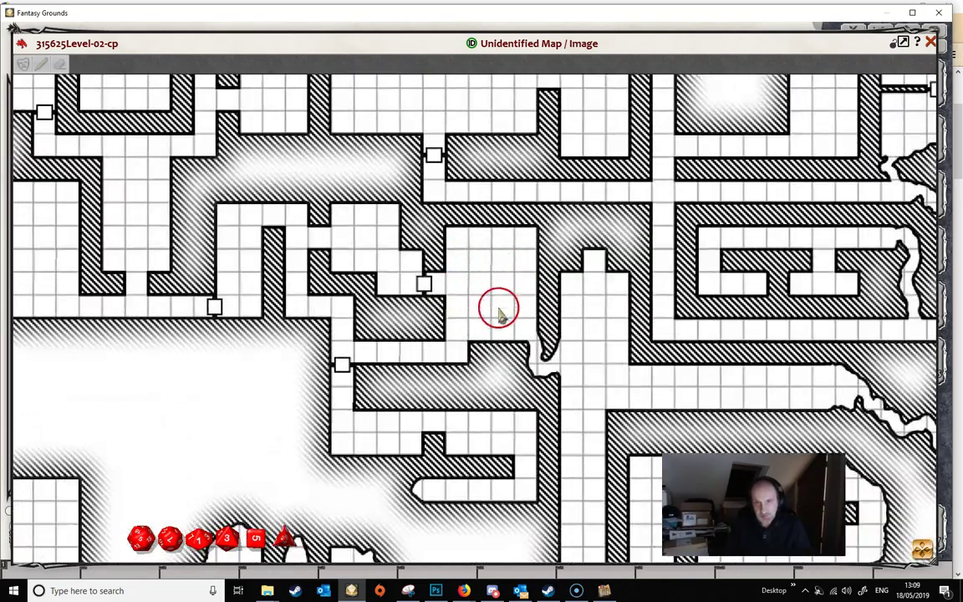
scroll(499, 314, "up", 3)
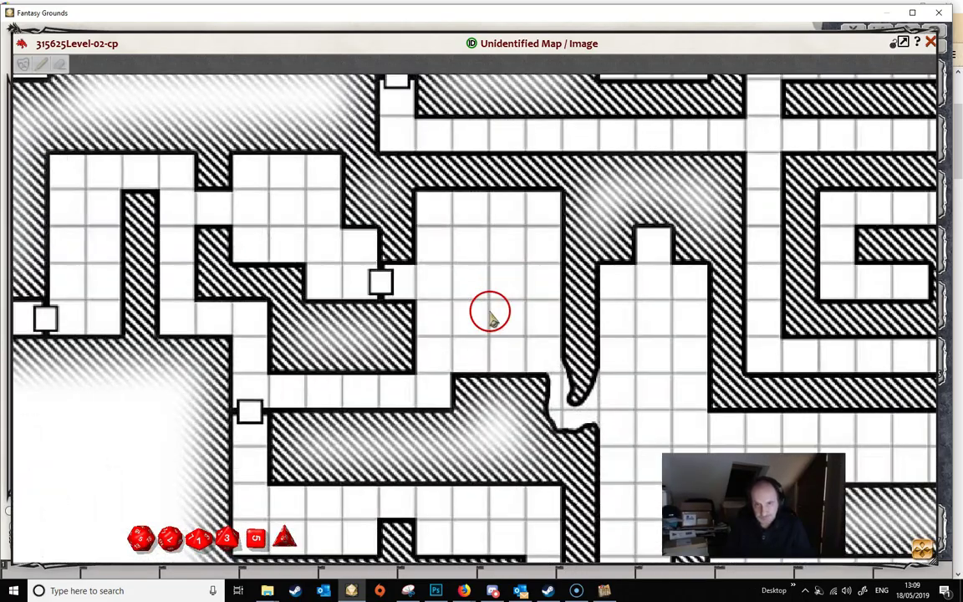
scroll(473, 293, "up", 1)
right_click(470, 290)
left_click(501, 327)
left_click(502, 368)
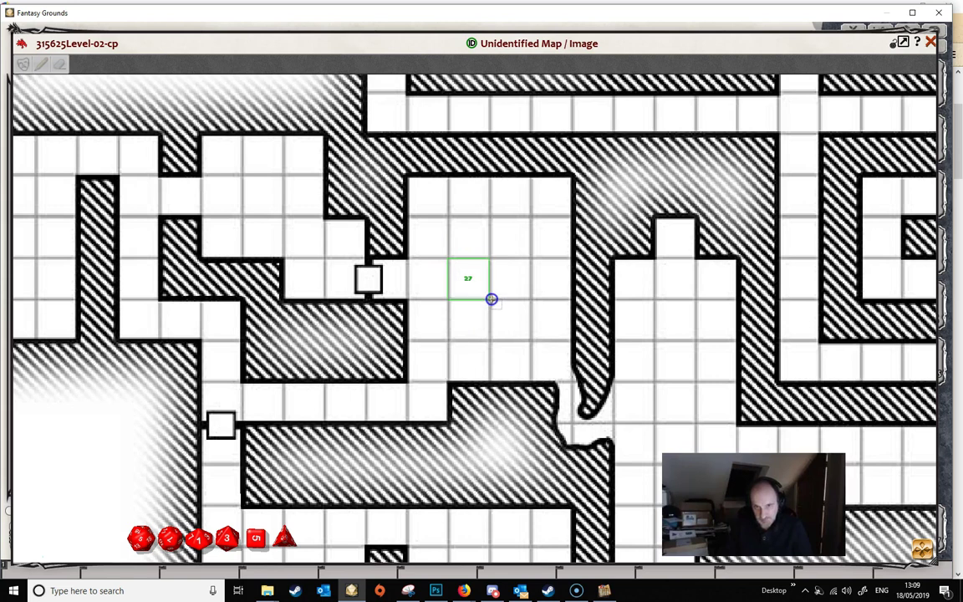
left_click(492, 299)
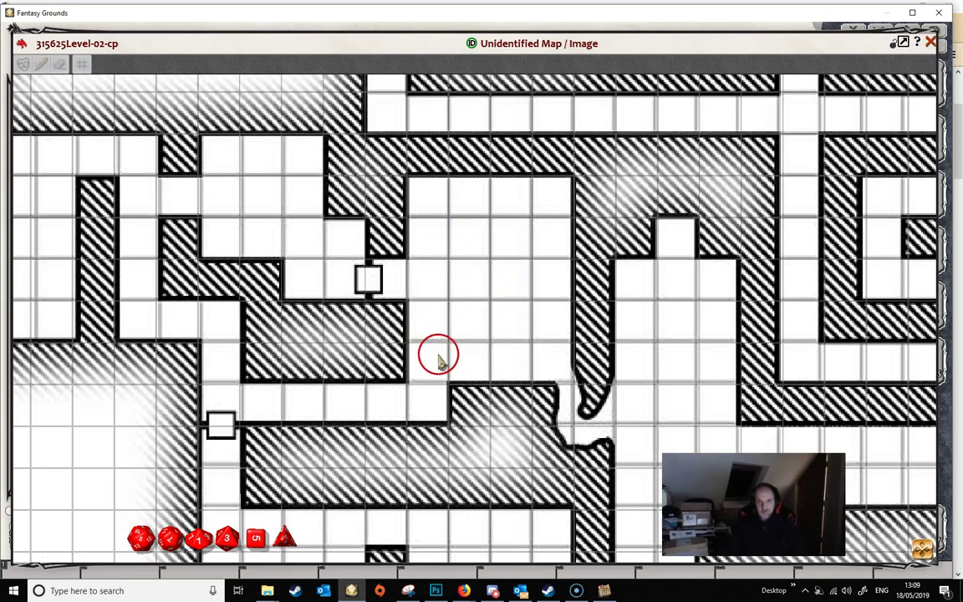
Step: Examine how the added grid lines up with the printed squares across different parts of the map, and close the map
left_click_drag(436, 354, 542, 401)
left_click_drag(546, 146, 525, 493)
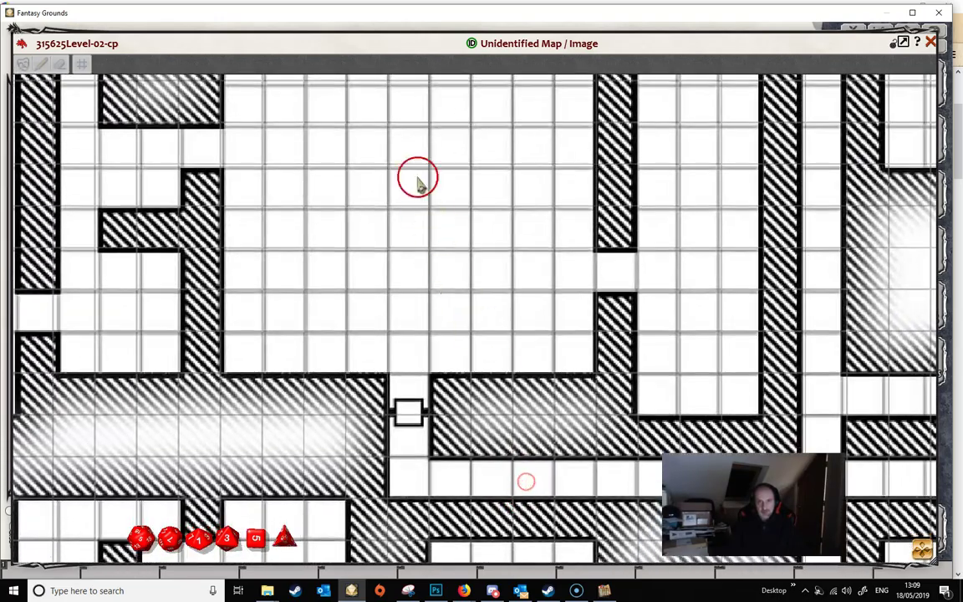
left_click_drag(418, 177, 443, 327)
left_click_drag(450, 159, 456, 298)
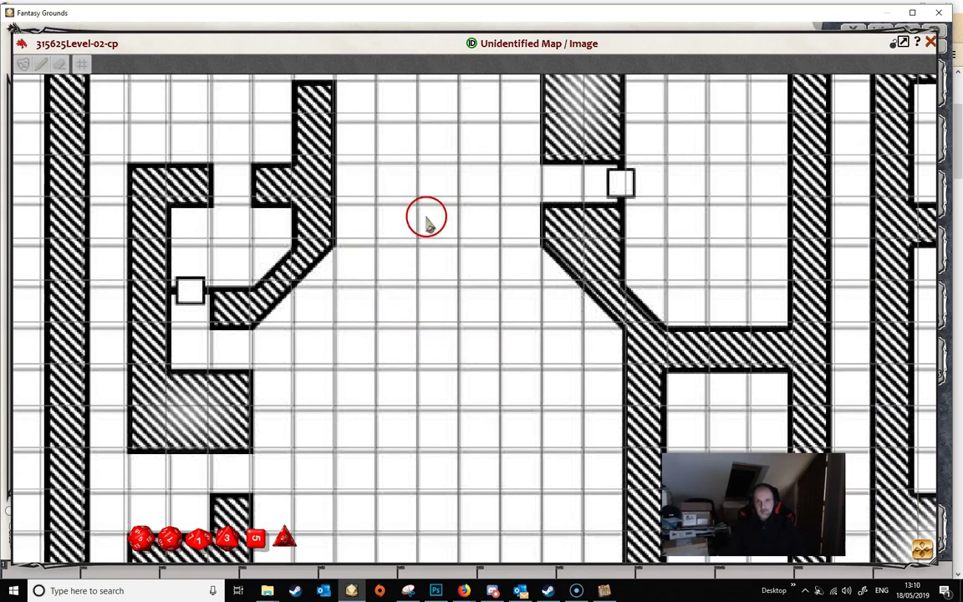
left_click_drag(512, 538, 518, 84)
left_click_drag(548, 464, 525, 101)
left_click_drag(551, 415, 454, 189)
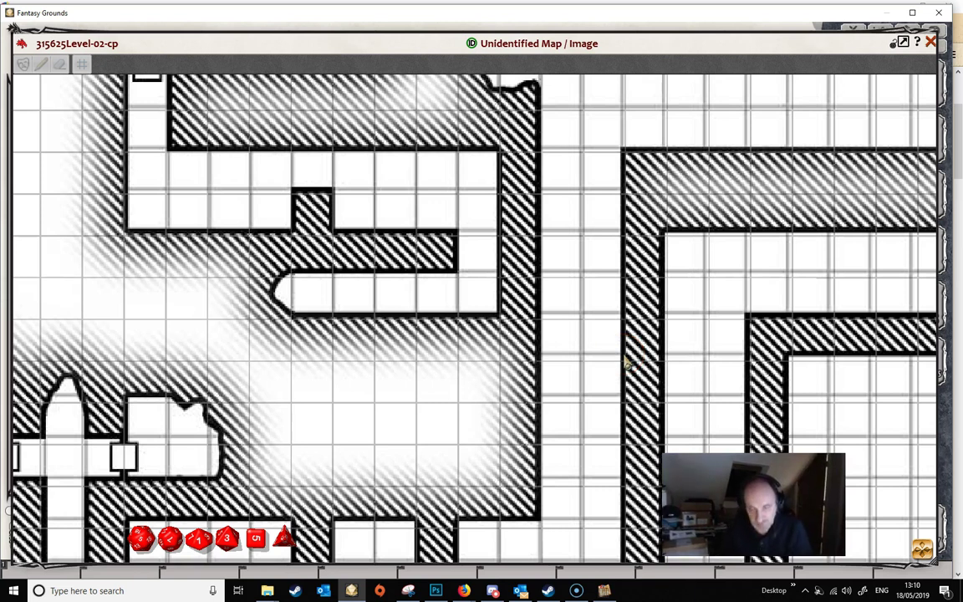
mouse_move(627, 365)
left_mouse_down()
mouse_move(617, 431)
mouse_move(602, 424)
mouse_move(599, 361)
mouse_move(538, 454)
mouse_move(545, 253)
mouse_move(793, 211)
mouse_move(884, 112)
mouse_move(914, 50)
mouse_move(937, 47)
left_mouse_up()
left_click(931, 43)
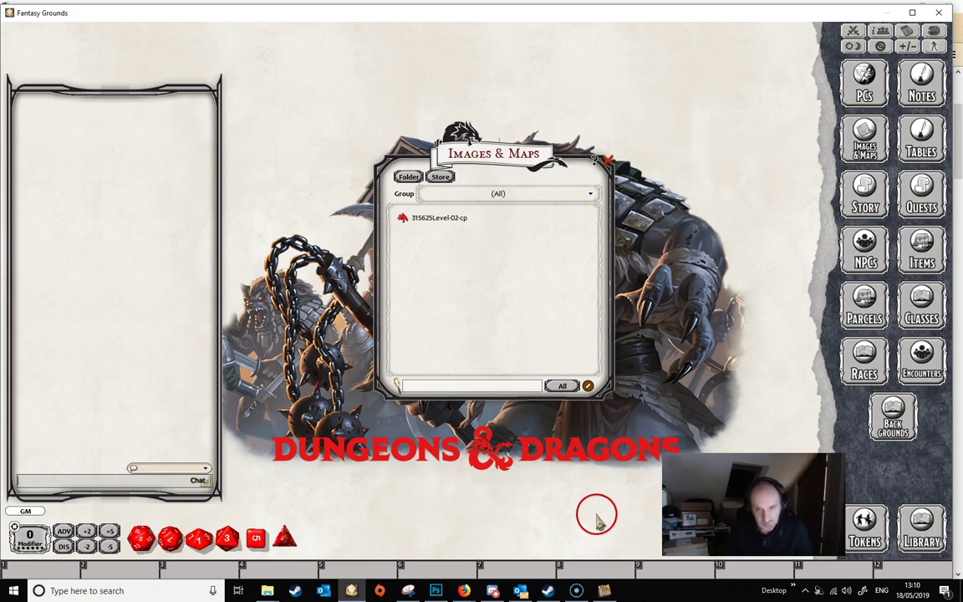
Step: Switch to Firefox to view the Map Align forum thread with its attached download files
mouse_move(606, 590)
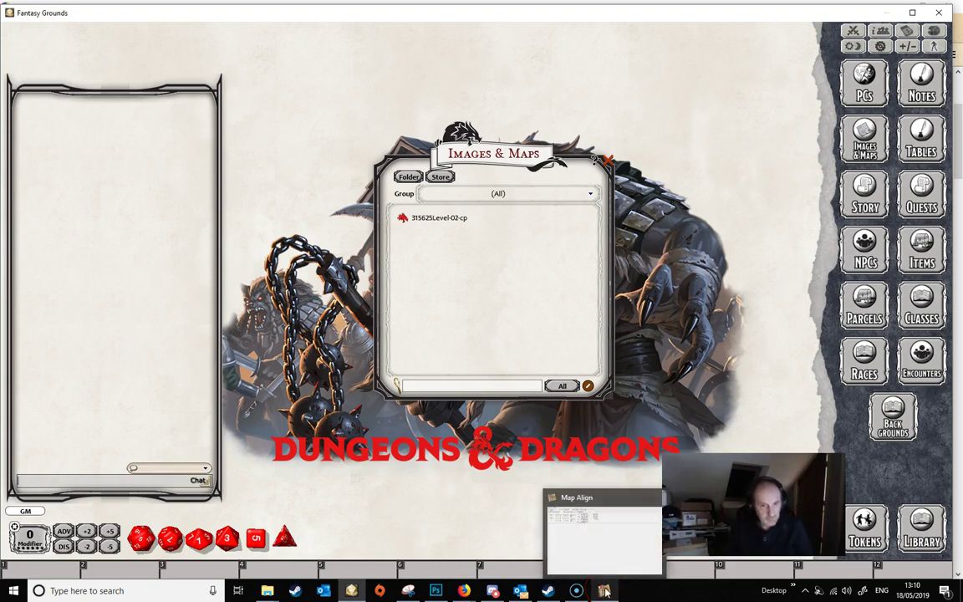
mouse_move(436, 592)
left_click(469, 554)
scroll(272, 466, "down", 3)
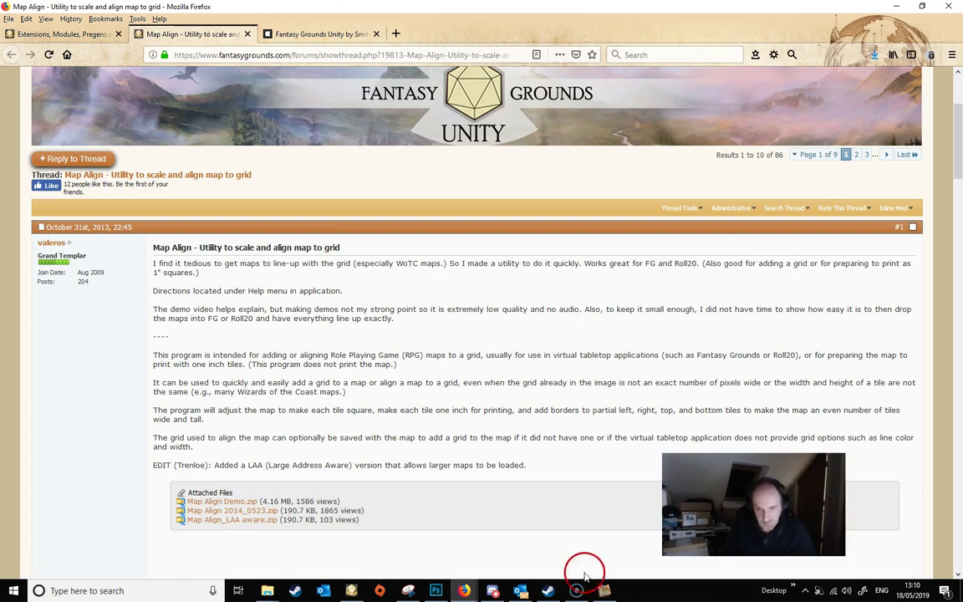
Step: Switch to Map Align and open the map image 315625Level-02-cp.jpg from the Tutorial Videos campaign's images folder
left_click(603, 590)
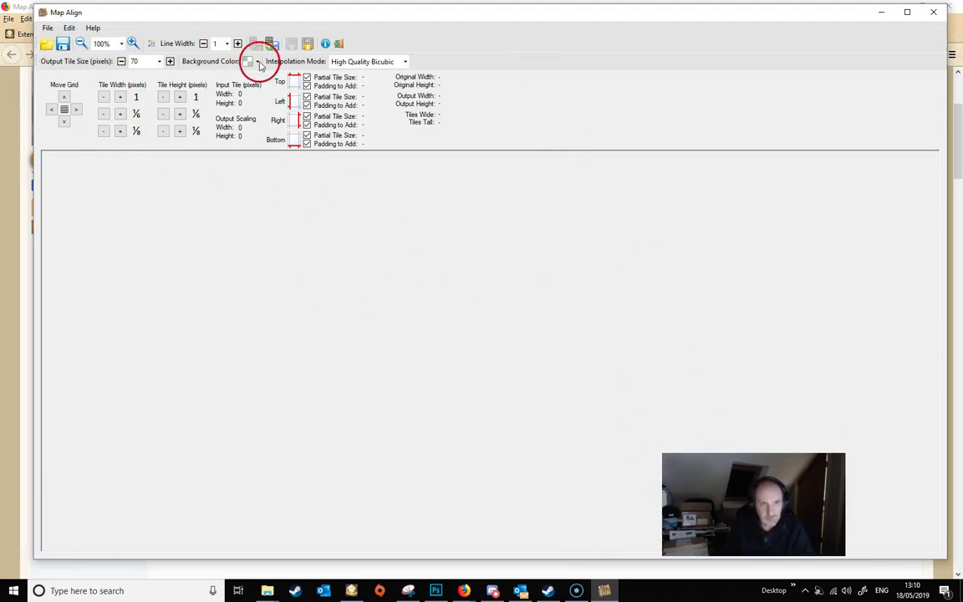
left_click(50, 48)
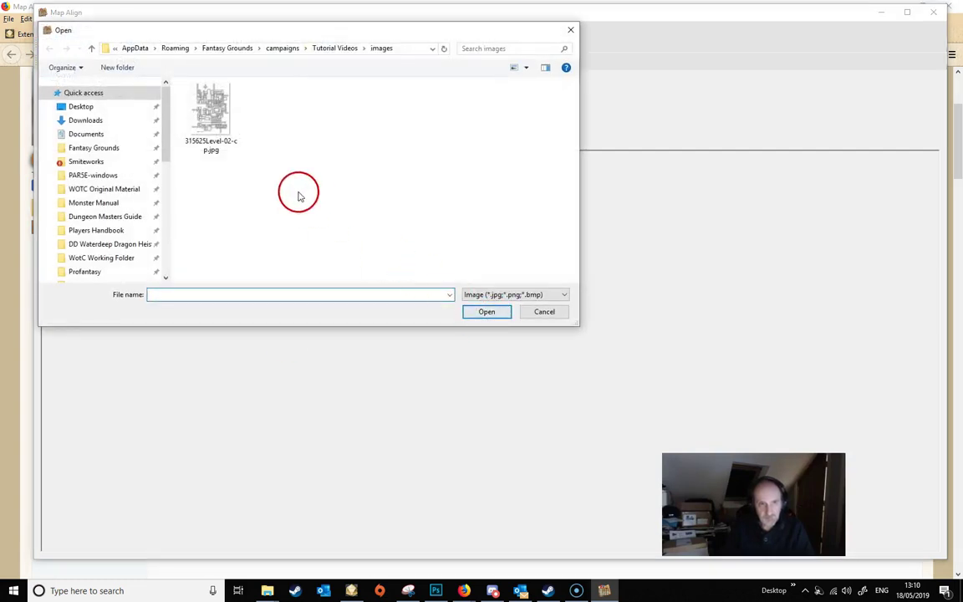
double_click(215, 111)
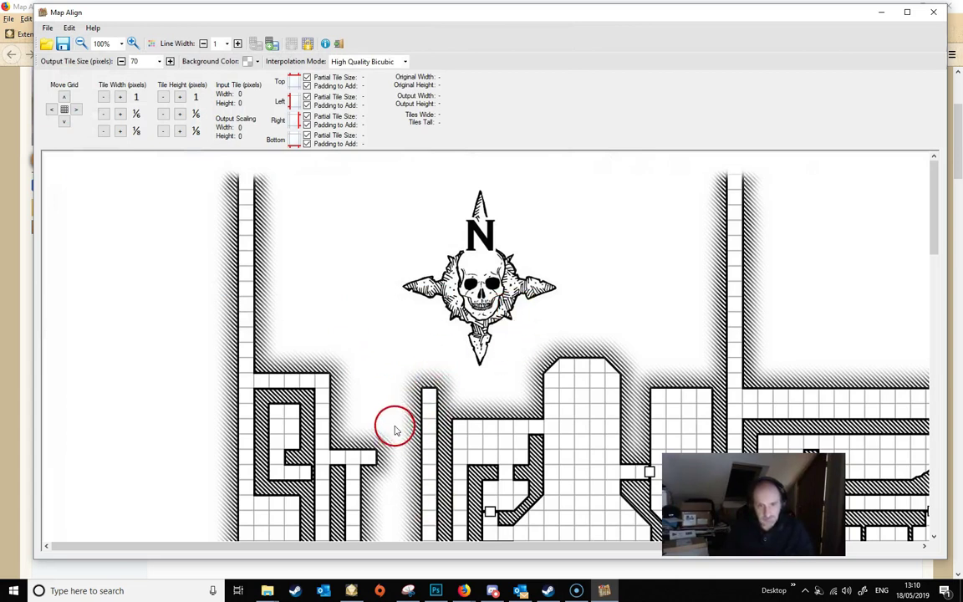
Step: Create the alignment grid by outlining one 27 x 27 pixel corridor square near the map's upper-left corner
left_click_drag(929, 204, 934, 509)
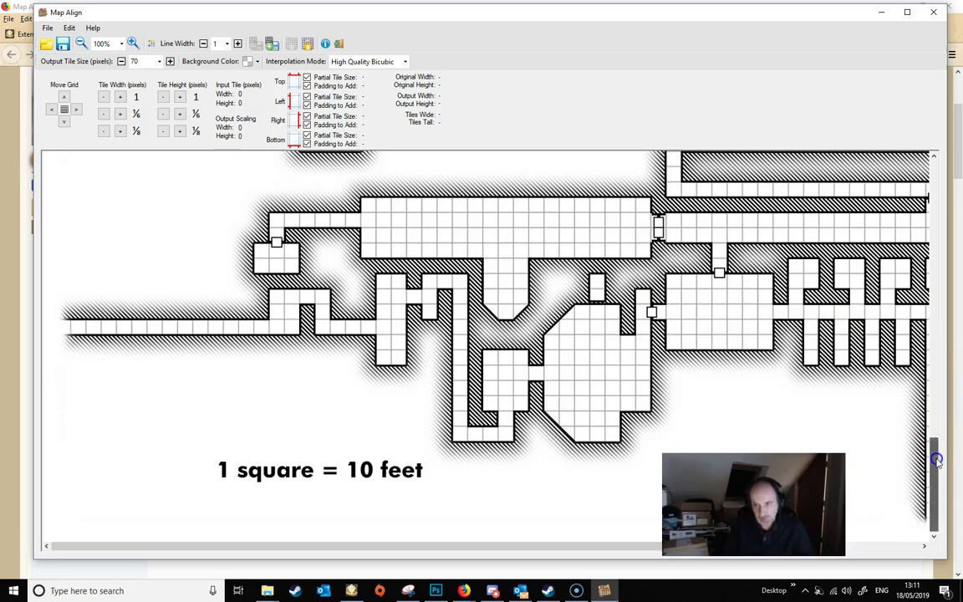
left_click_drag(935, 456, 920, 192)
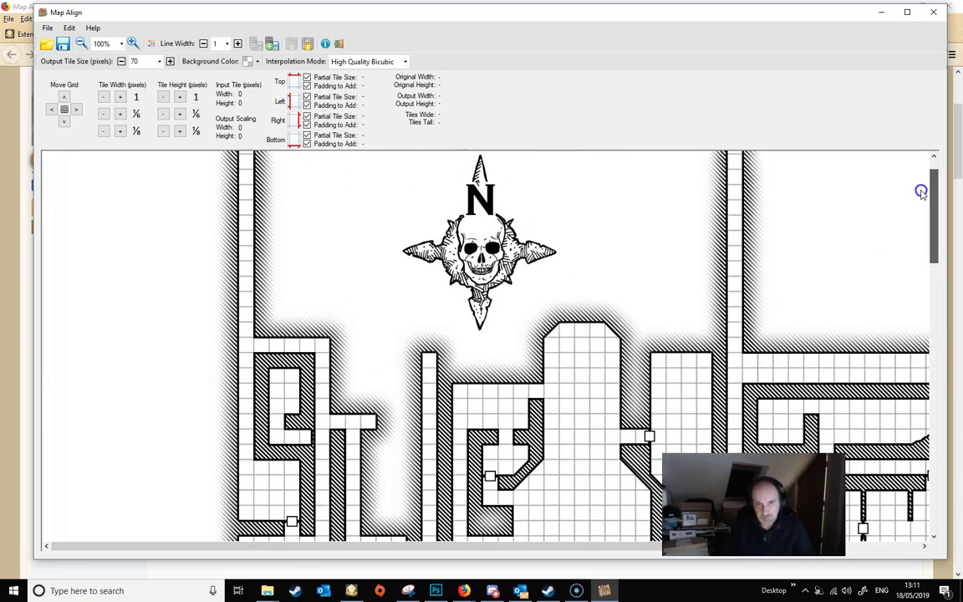
left_click(133, 43)
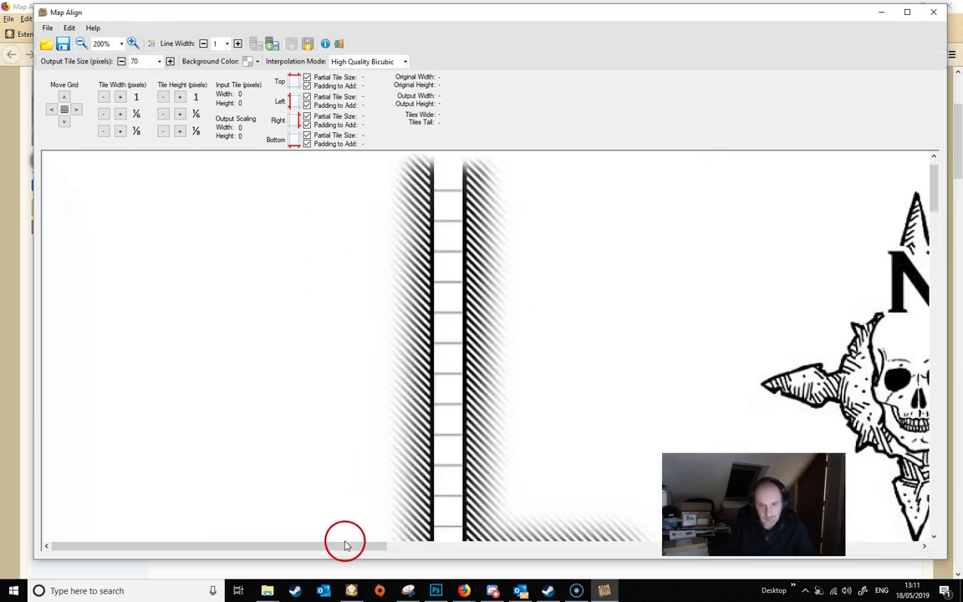
left_click_drag(345, 545, 398, 547)
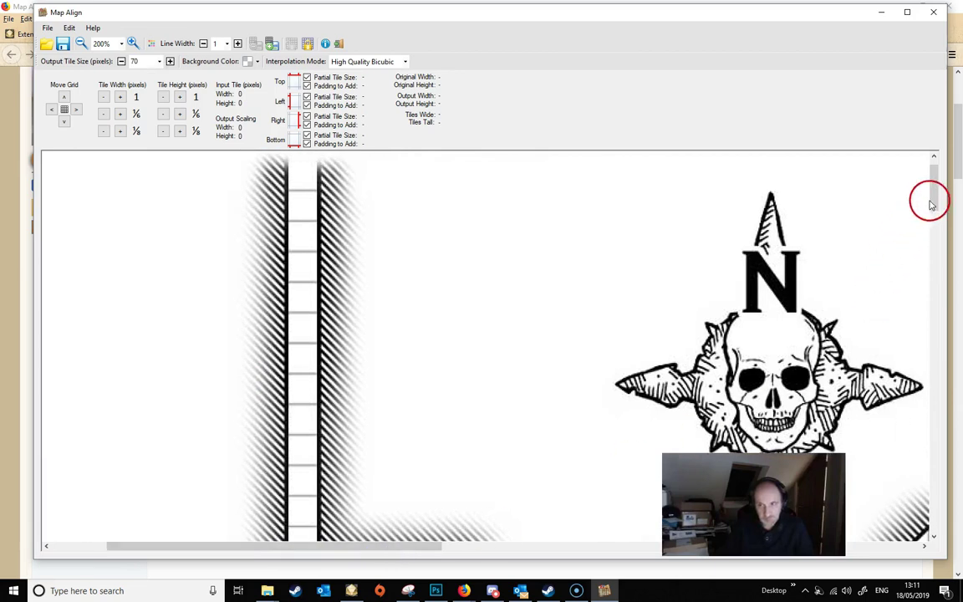
left_click_drag(935, 183, 932, 213)
left_click(133, 44)
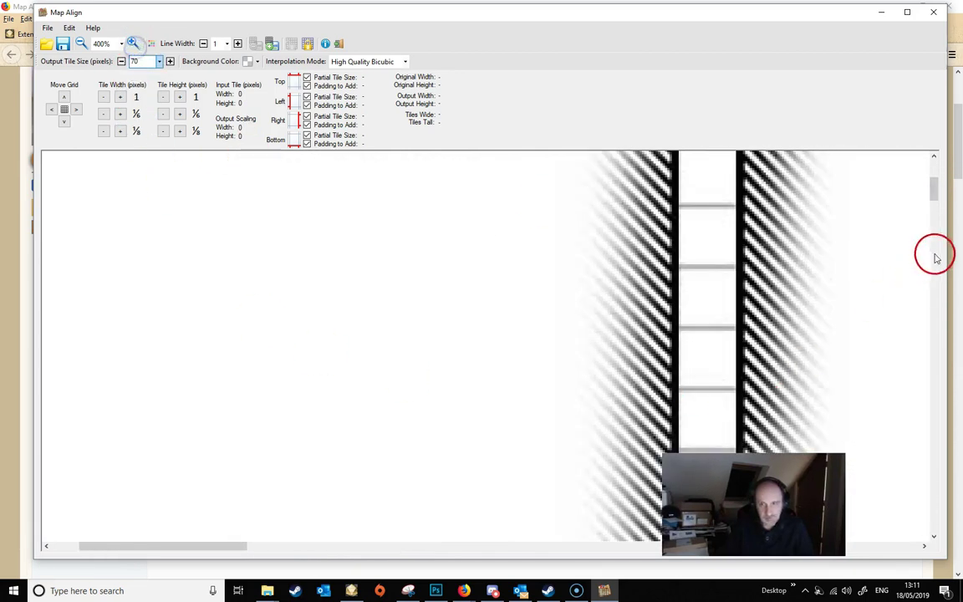
left_click_drag(933, 189, 934, 224)
left_click_drag(204, 544, 274, 545)
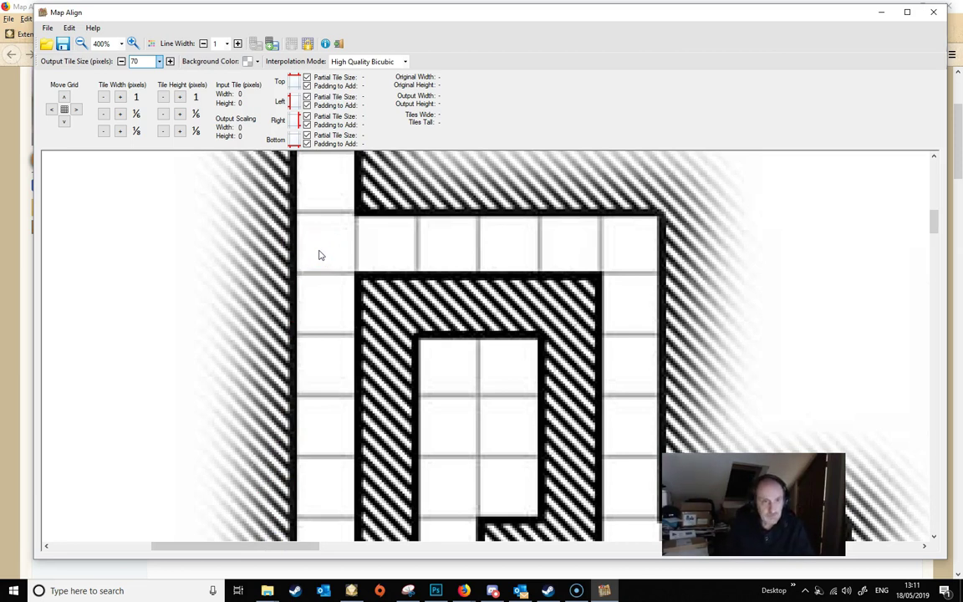
mouse_move(319, 255)
left_mouse_down()
mouse_move(324, 225)
mouse_move(299, 209)
mouse_move(354, 281)
mouse_move(303, 261)
mouse_move(338, 221)
mouse_move(303, 270)
mouse_move(324, 215)
mouse_move(308, 260)
mouse_move(357, 245)
mouse_move(314, 269)
mouse_move(433, 418)
left_mouse_up()
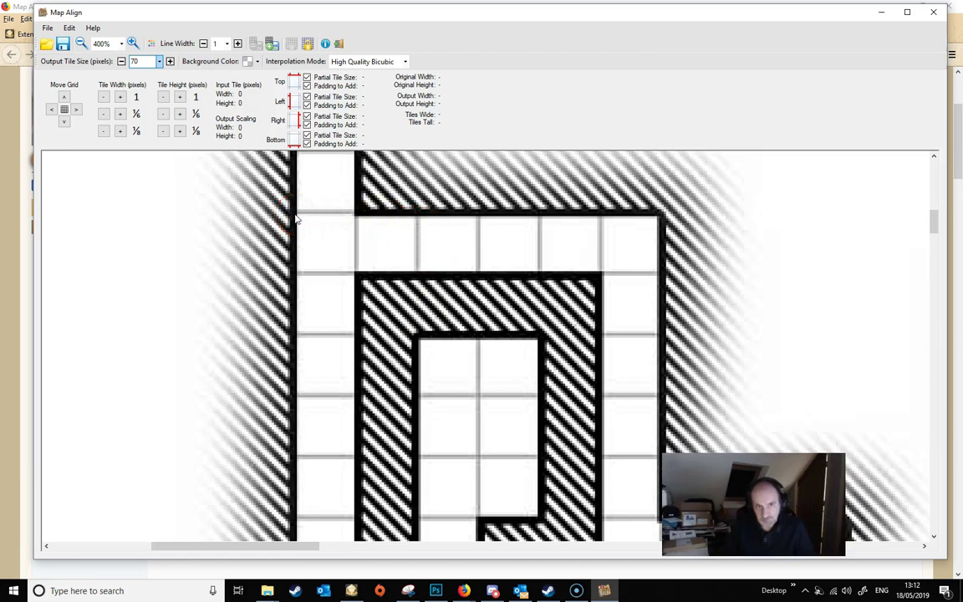
left_click_drag(299, 219, 348, 273)
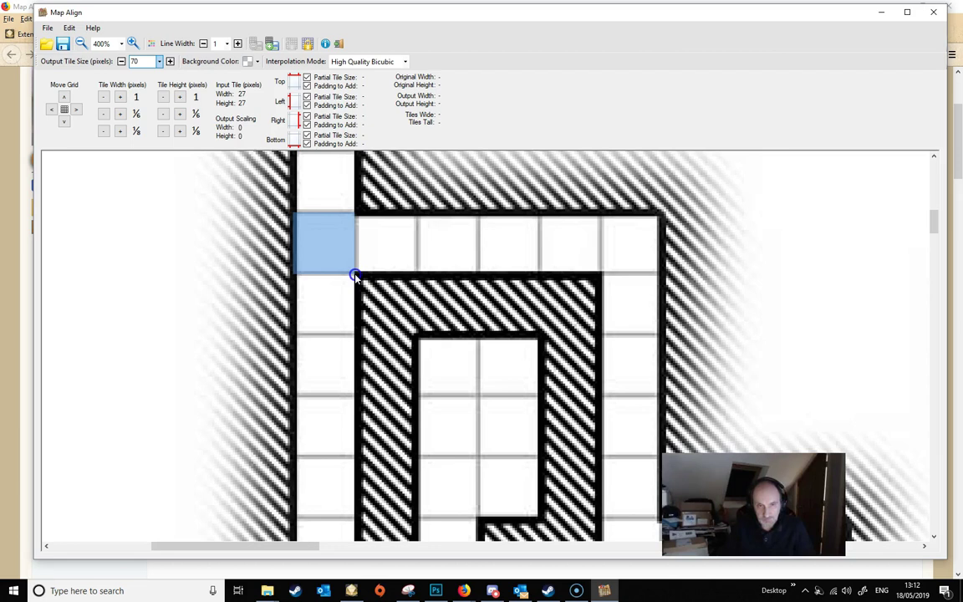
left_click_drag(355, 276, 354, 276)
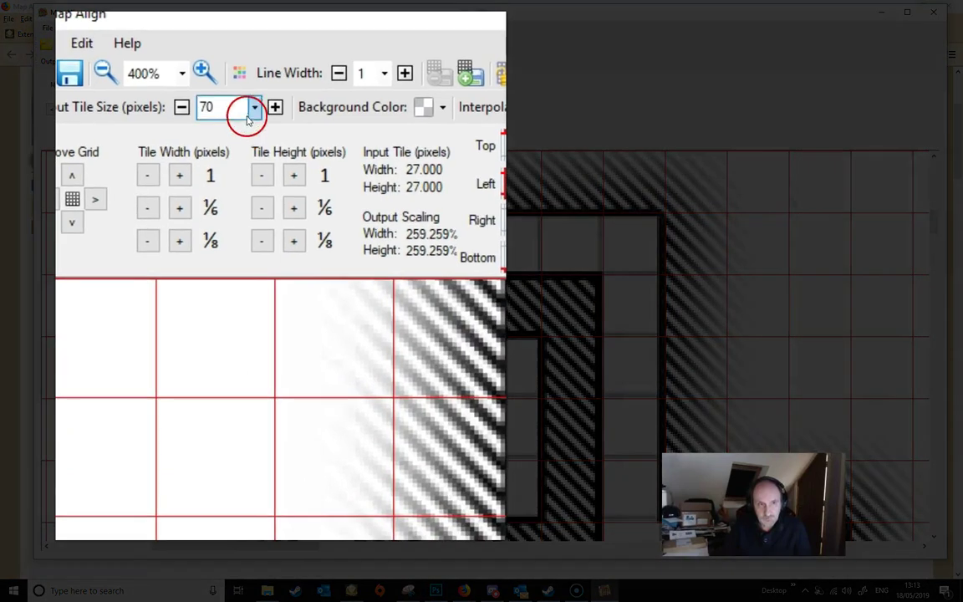
Step: Set the map's output tile size to 30 pixels
left_click(247, 103)
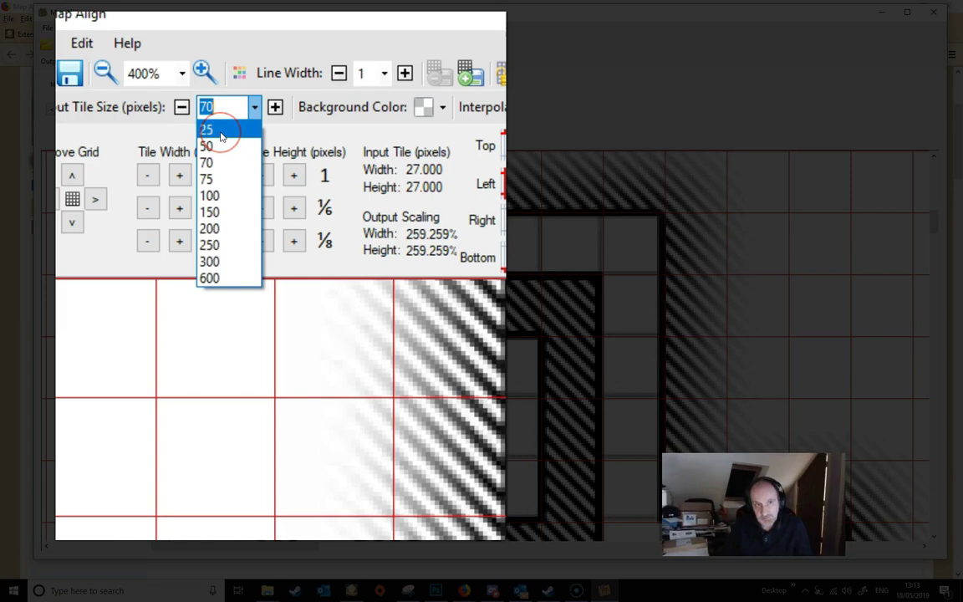
left_click(221, 132)
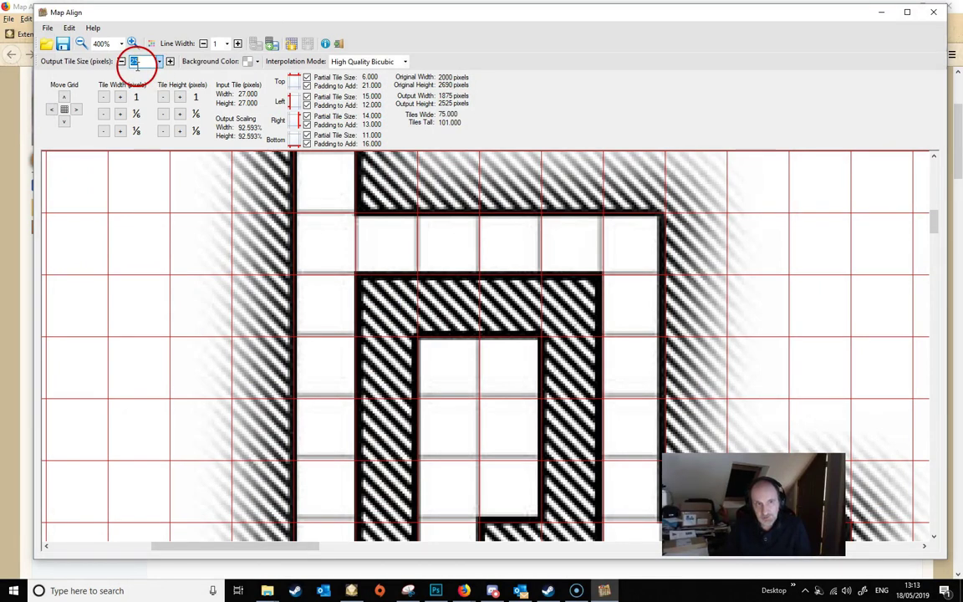
left_click(143, 63)
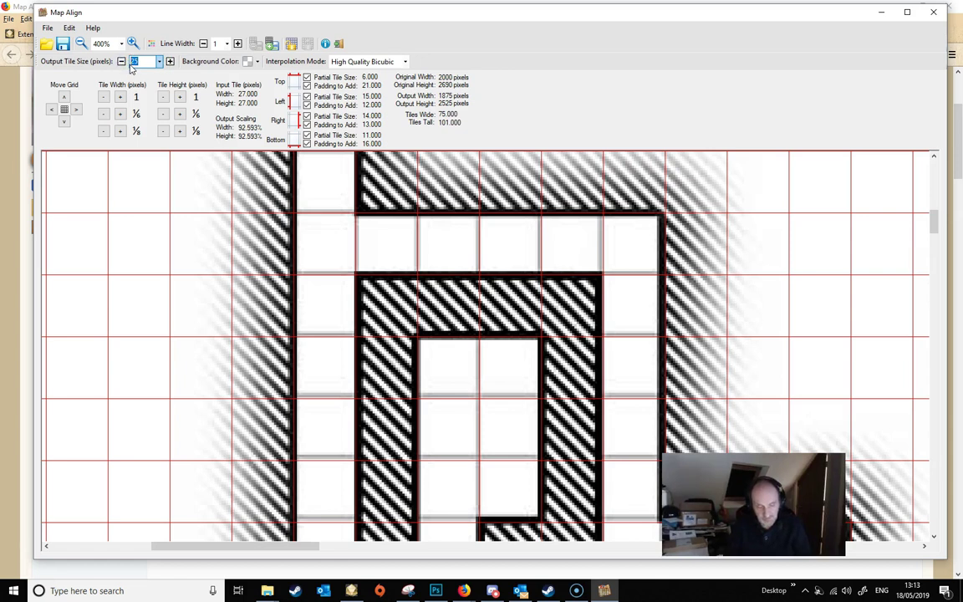
type("30")
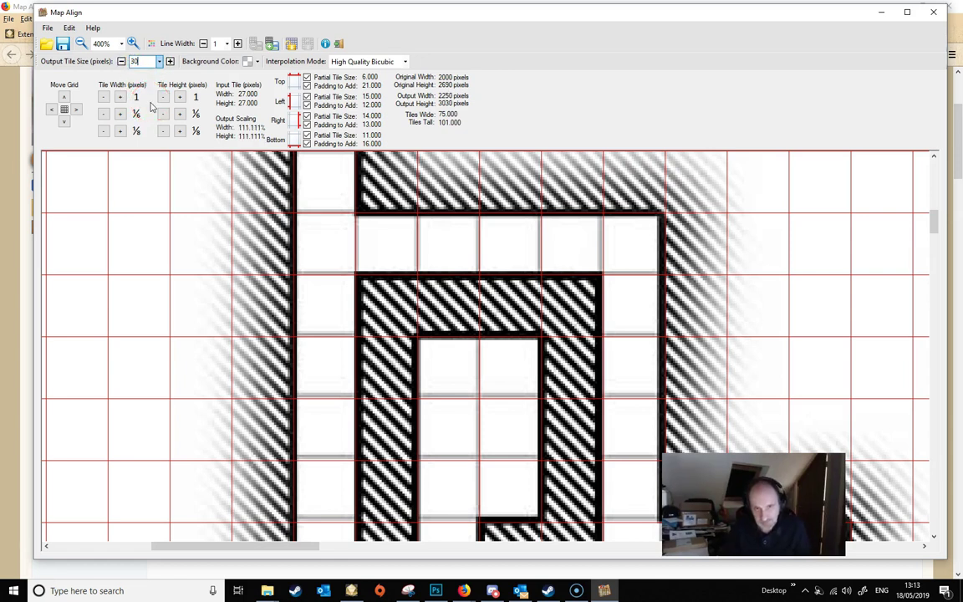
left_click(501, 133)
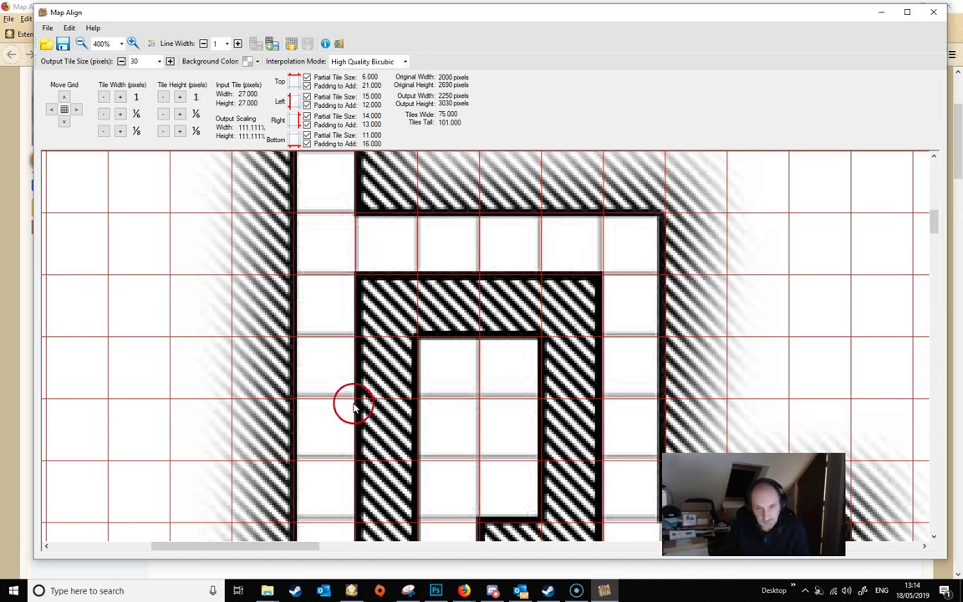
Step: Reduce the grid's tile width to 26.625 pixels to match the printed squares of the octagonal-topped room near the map's upper edge
left_click(243, 548)
left_click_drag(243, 549, 307, 540)
left_click_drag(933, 222, 925, 209)
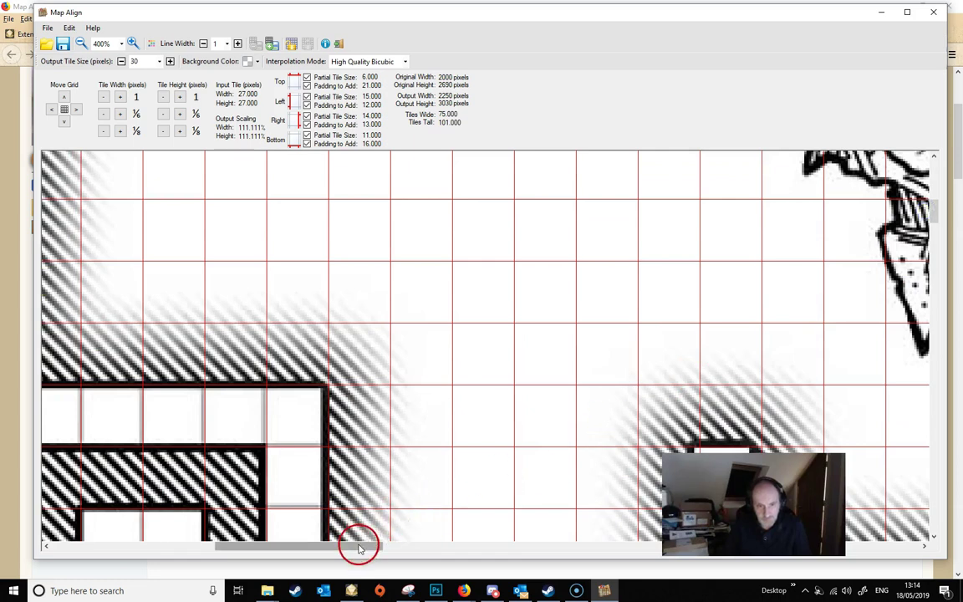
left_click_drag(360, 547, 525, 535)
left_click(471, 470)
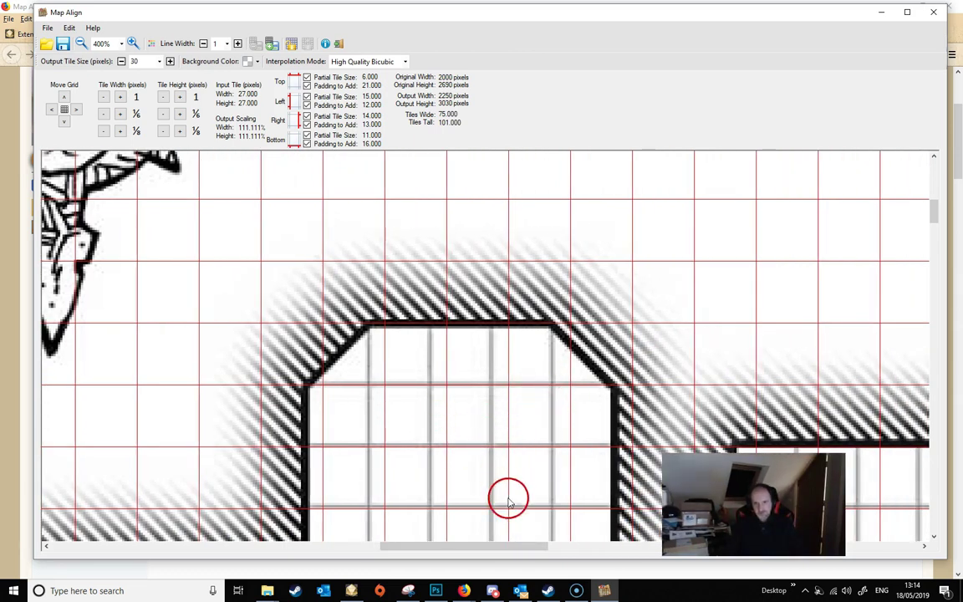
left_click_drag(507, 546, 501, 580)
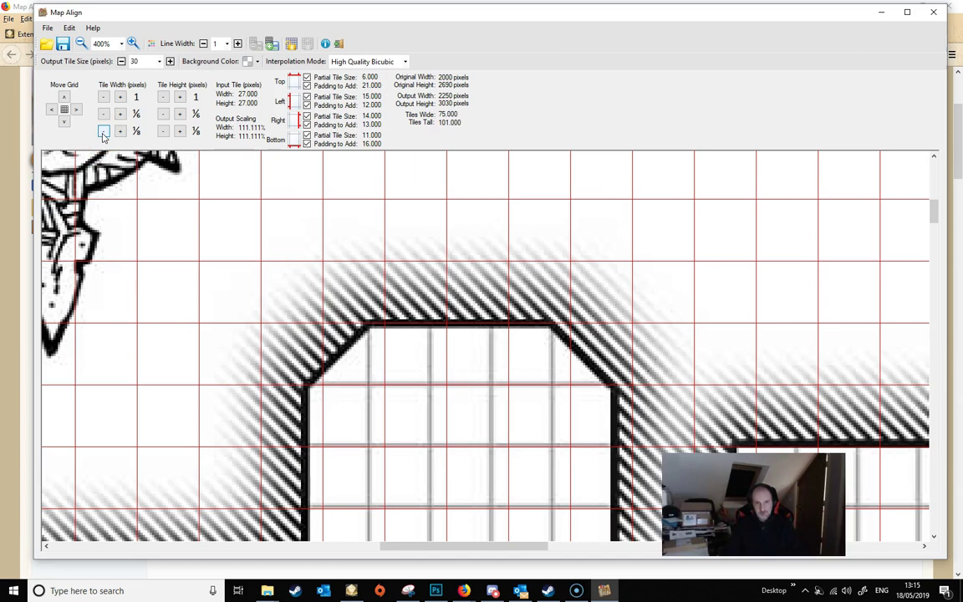
left_click(103, 132)
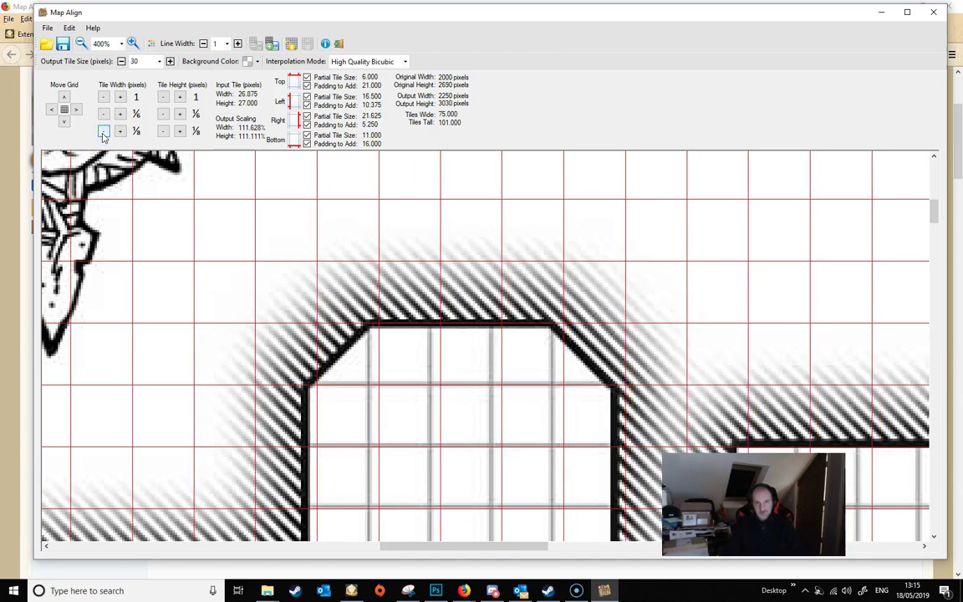
left_click(102, 133)
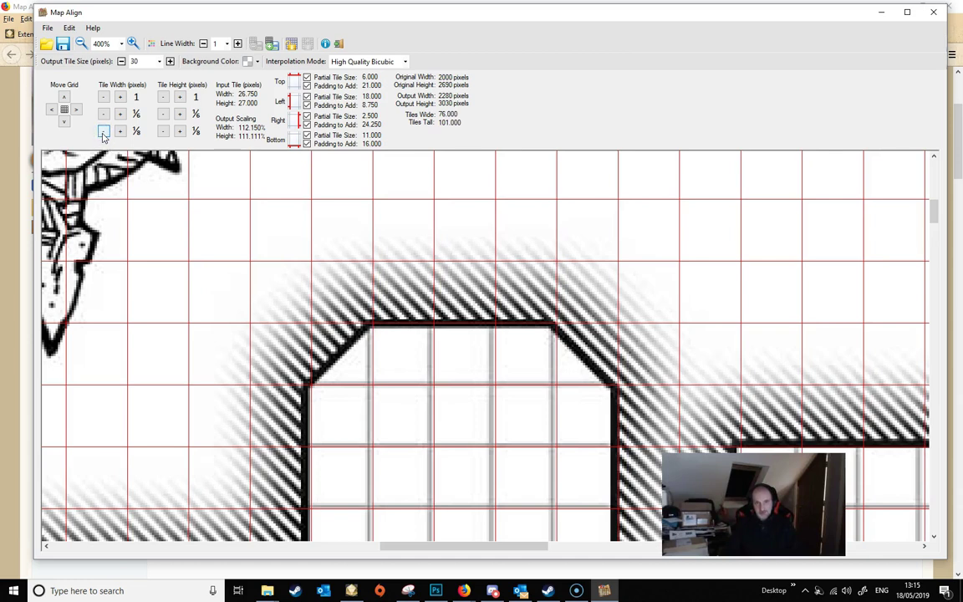
left_click(103, 132)
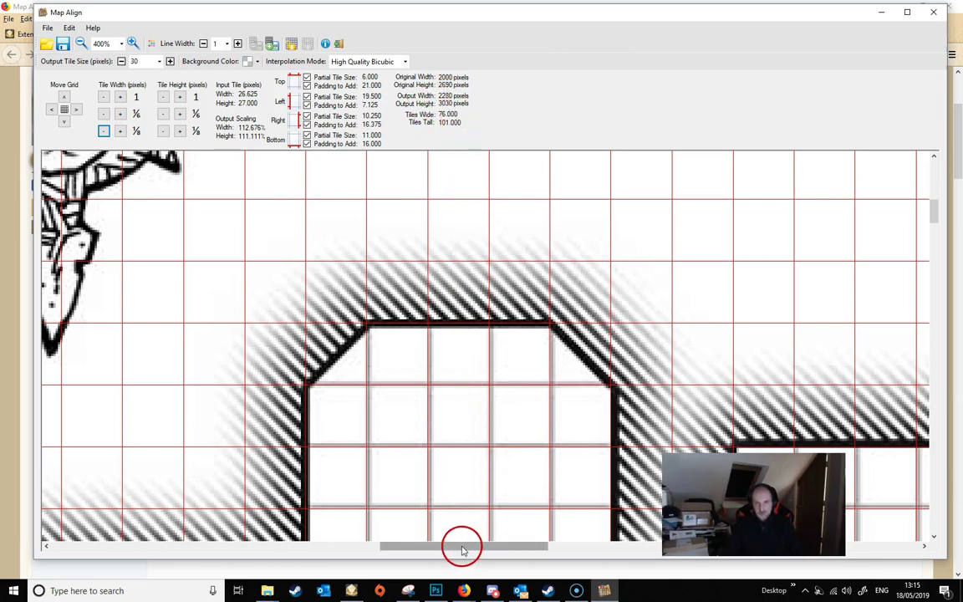
Step: Fine-tune the grid's tile width to 26.667 pixels against the corridor squares near the map's right edge
left_click_drag(462, 550, 765, 546)
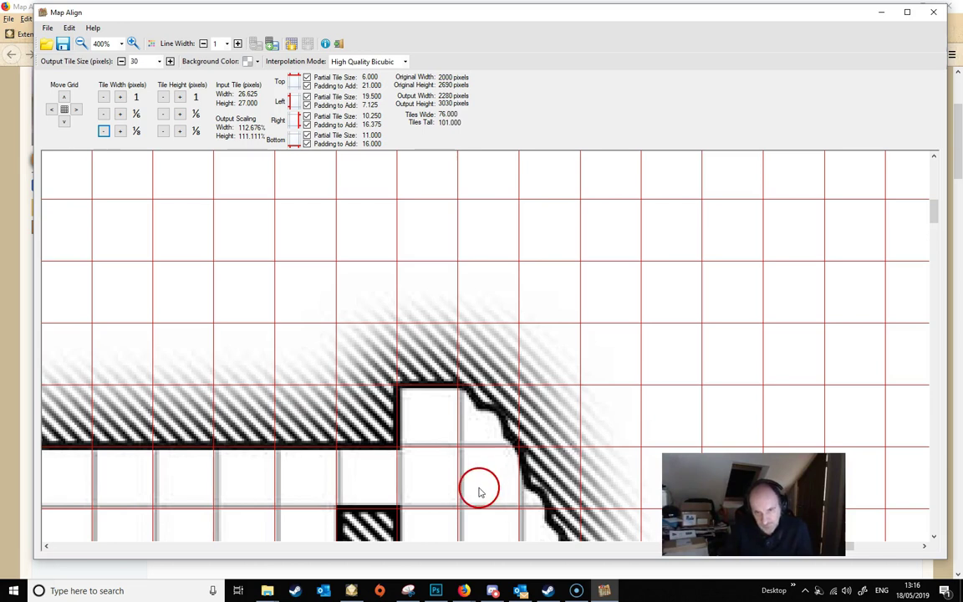
mouse_move(479, 492)
left_mouse_down()
mouse_move(408, 501)
mouse_move(478, 498)
mouse_move(455, 494)
mouse_move(471, 500)
left_mouse_up()
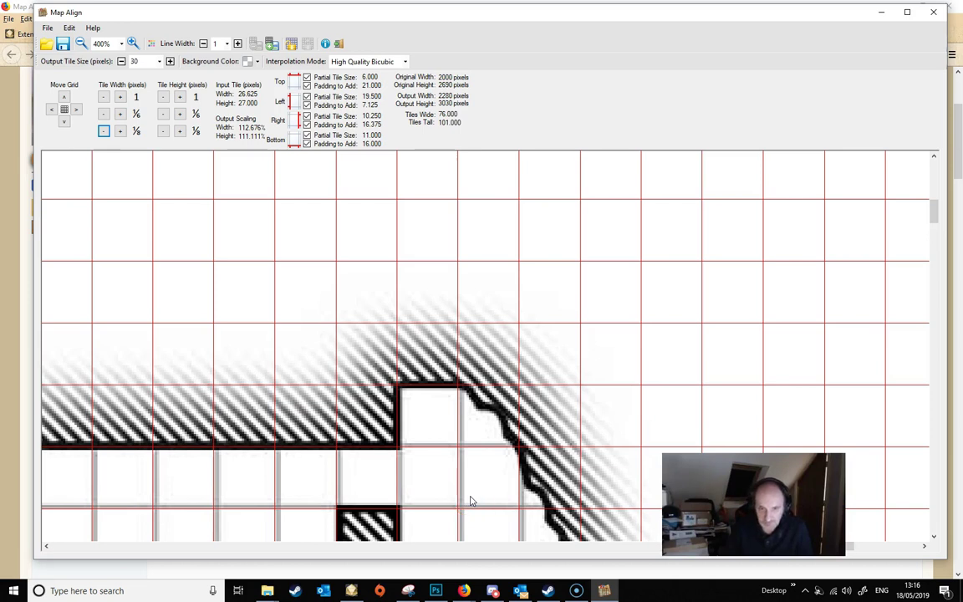
left_click(121, 115)
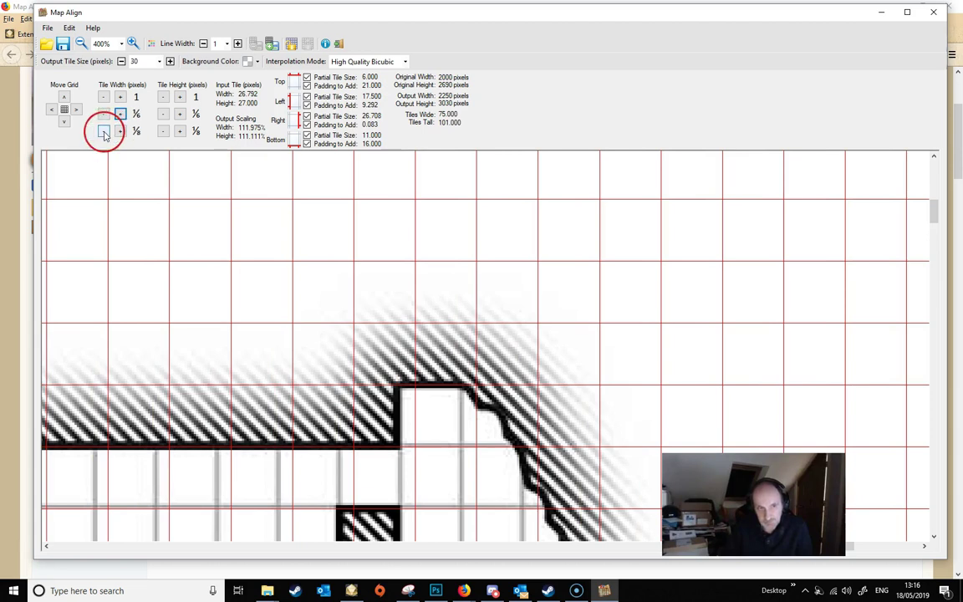
left_click(104, 132)
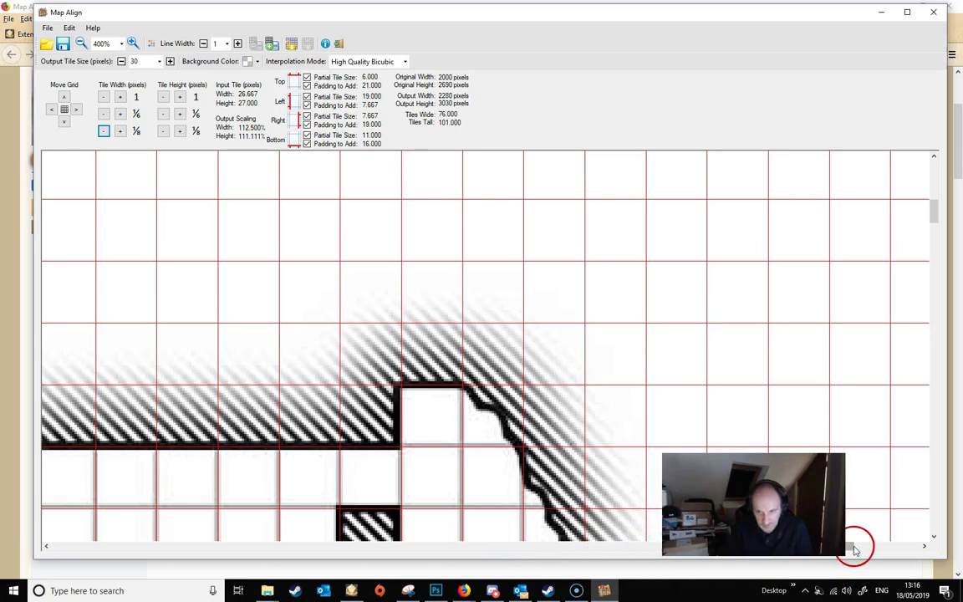
Step: Reduce the grid's tile height to 26.625 pixels to match the printed squares further down the map
scroll(853, 549, "left", 5)
left_click_drag(803, 547, 836, 597)
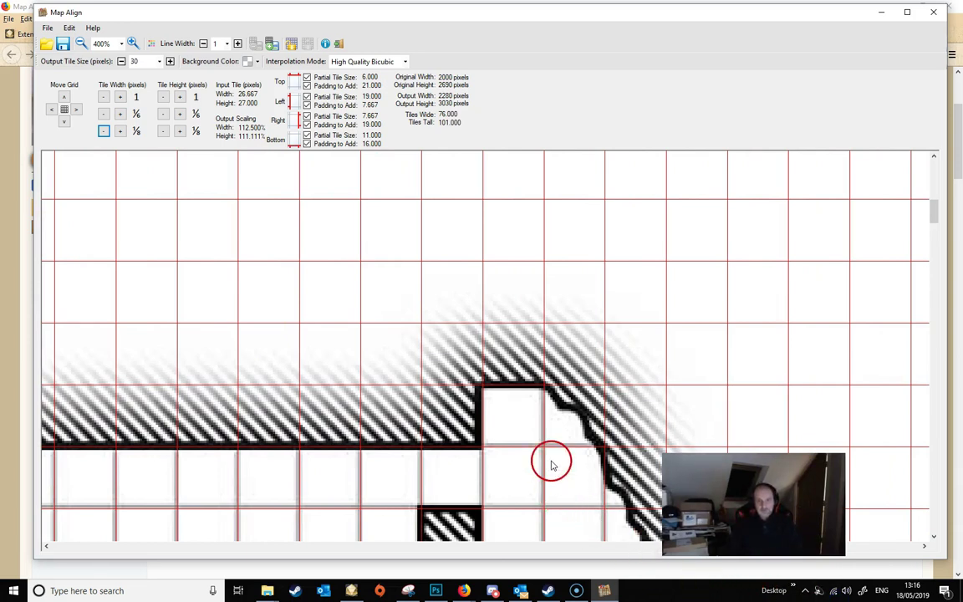
left_click(629, 548)
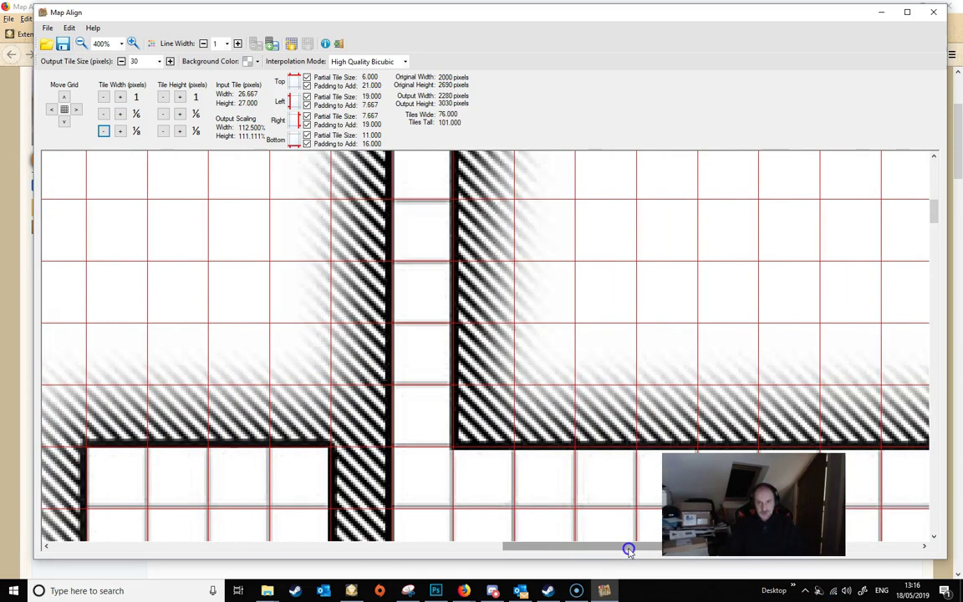
left_click_drag(628, 550, 598, 548)
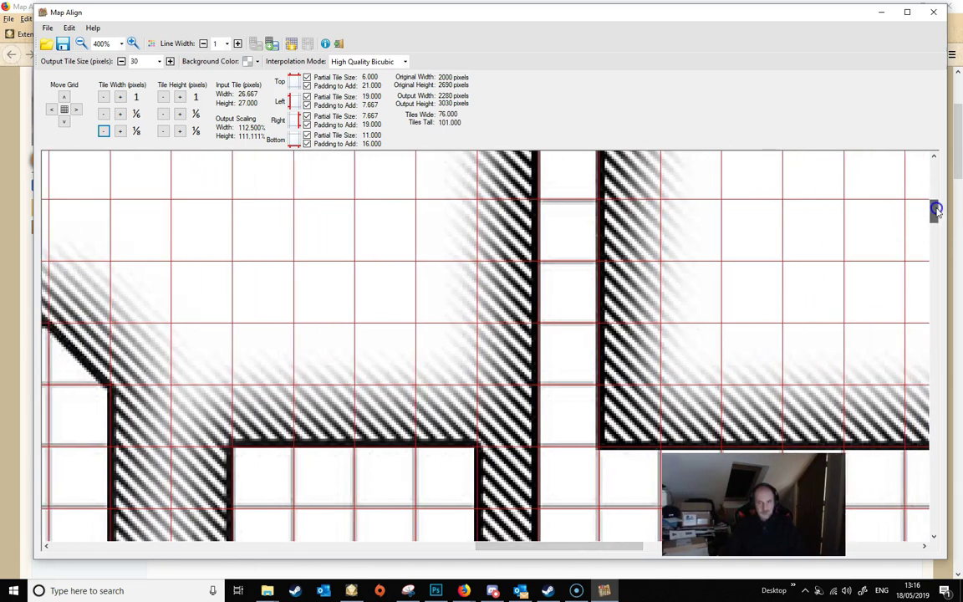
left_click_drag(936, 209, 934, 218)
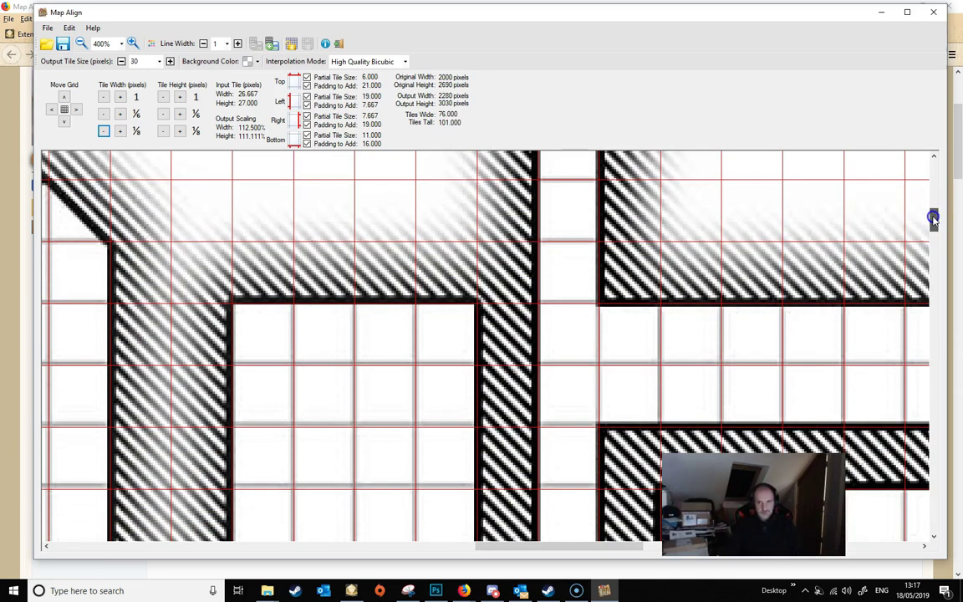
left_click_drag(934, 218, 926, 240)
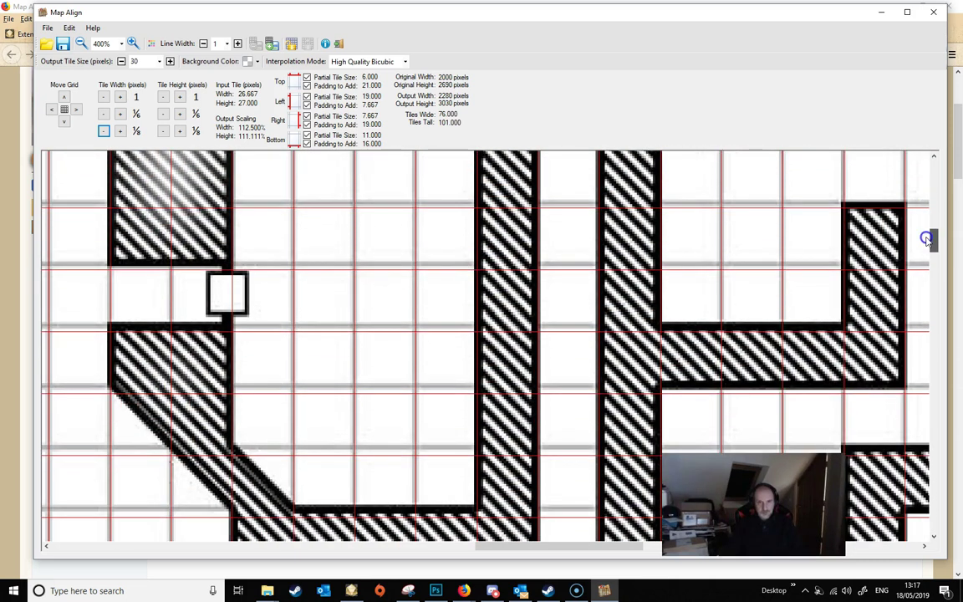
left_click(164, 132)
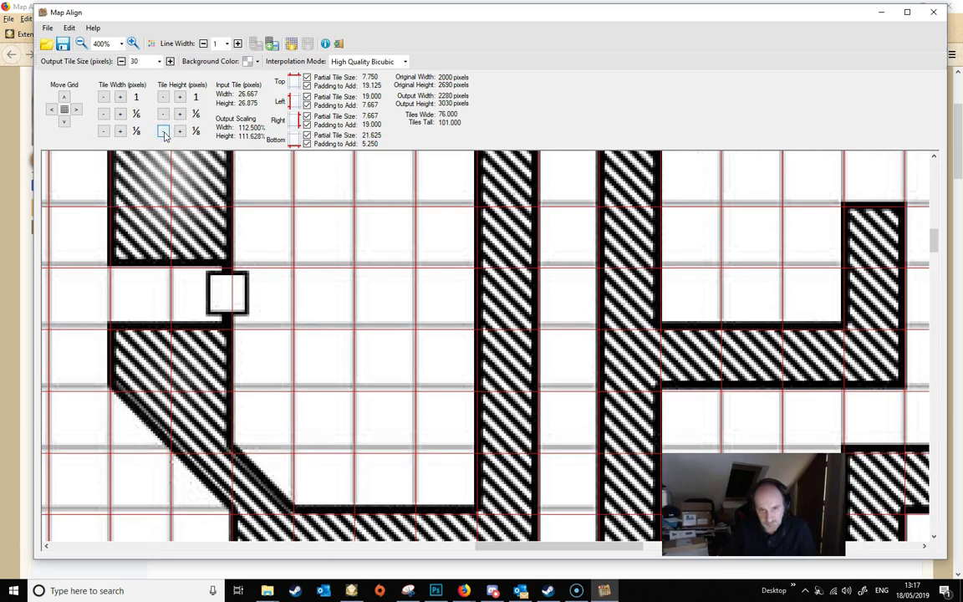
left_click(164, 133)
left_click(164, 132)
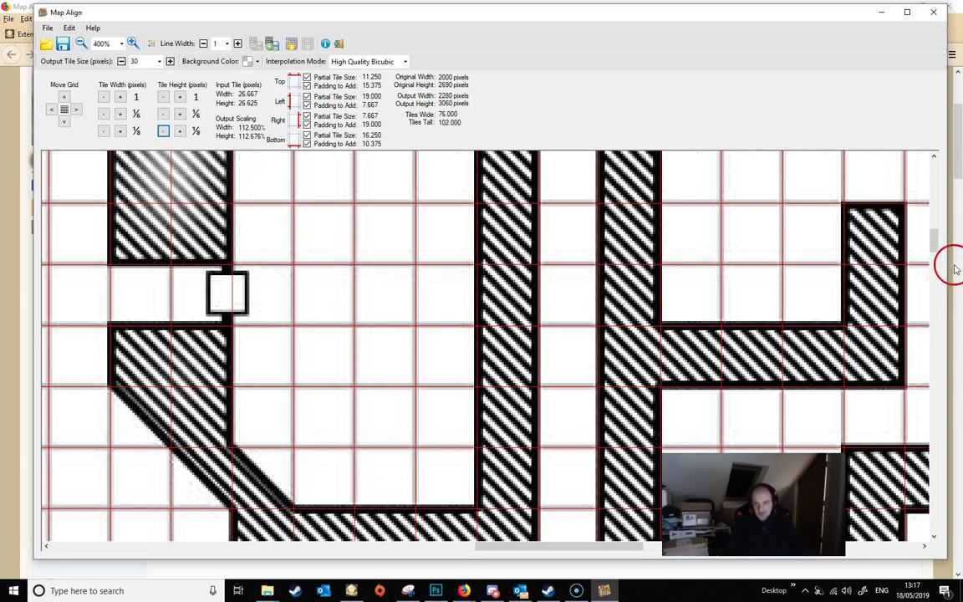
Step: Fine-tune the grid's tile height to 26.667 pixels against the large room in the lower map, and shift the grid up by 1 pixel
left_click_drag(931, 241, 892, 454)
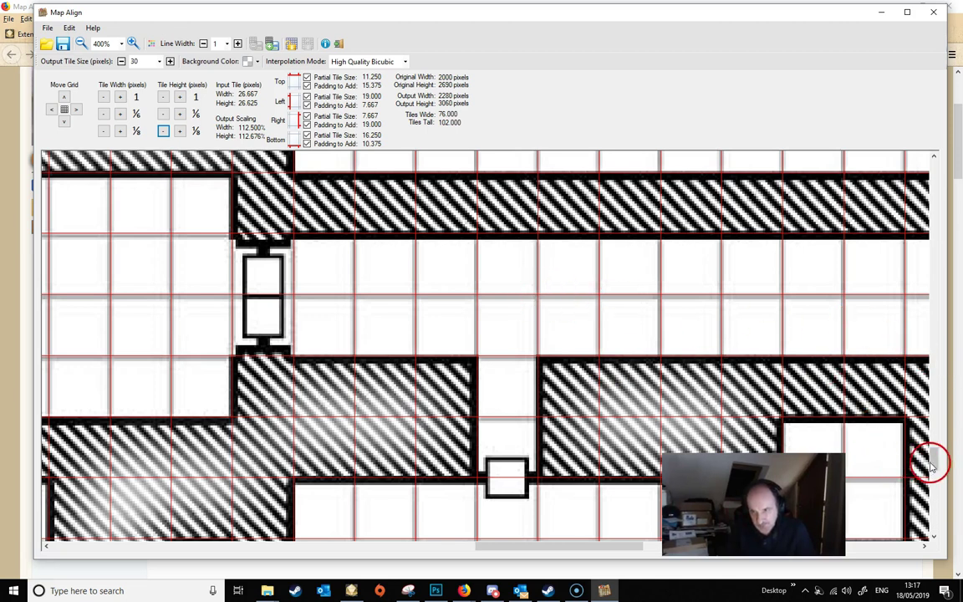
left_click_drag(931, 459, 932, 477)
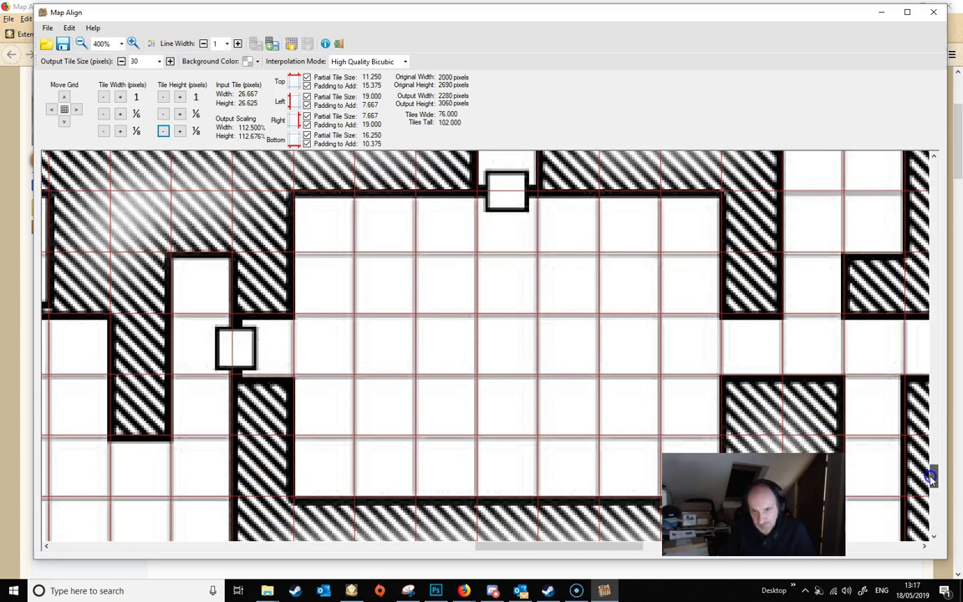
left_click(179, 115)
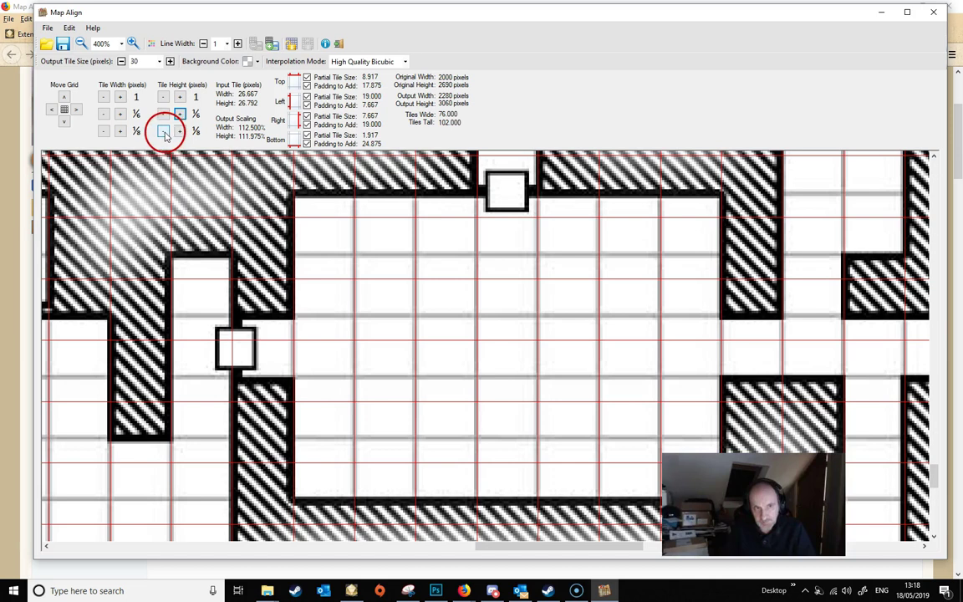
left_click(163, 131)
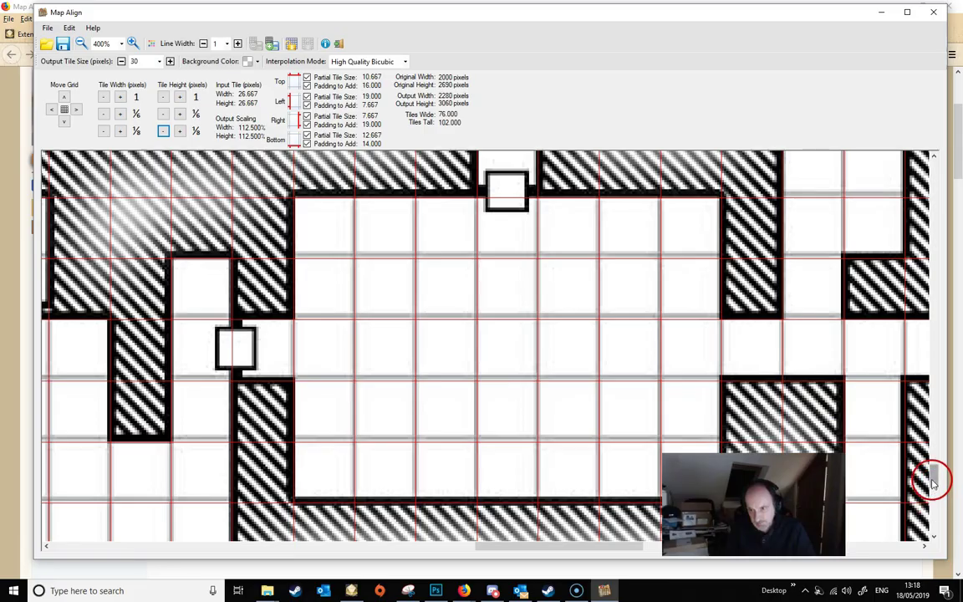
left_click_drag(934, 481, 899, 484)
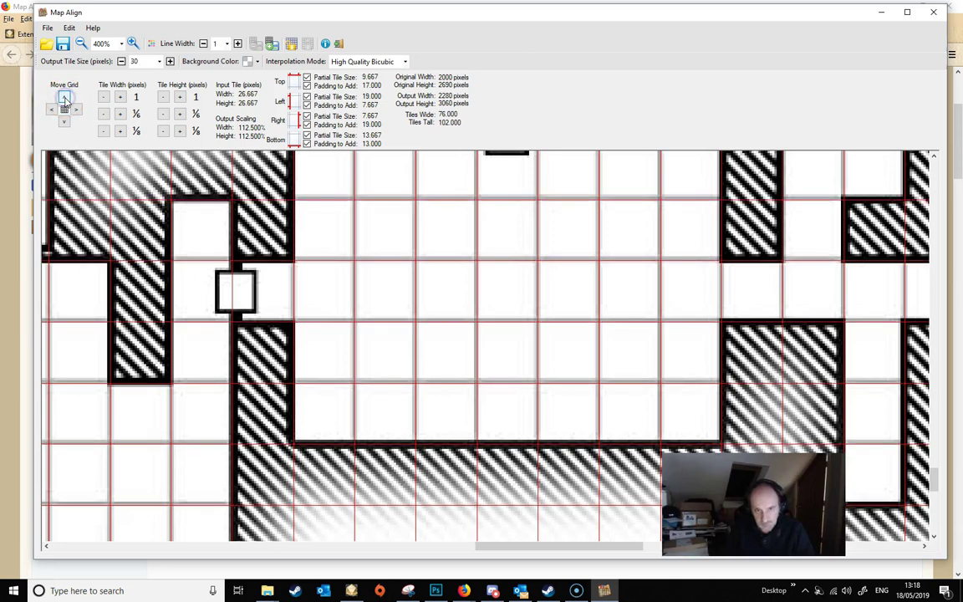
left_click_drag(935, 483, 874, 475)
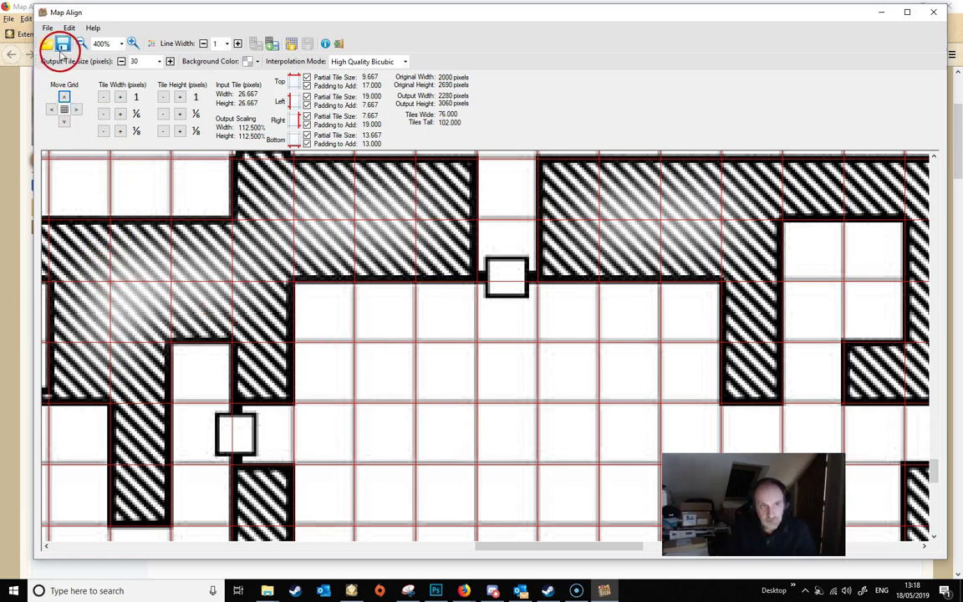
Step: Save the aligned map as 315625Level-02-cp_30px_76W_102H.jpg in the Tutorial Videos campaign's images folder
left_click(65, 43)
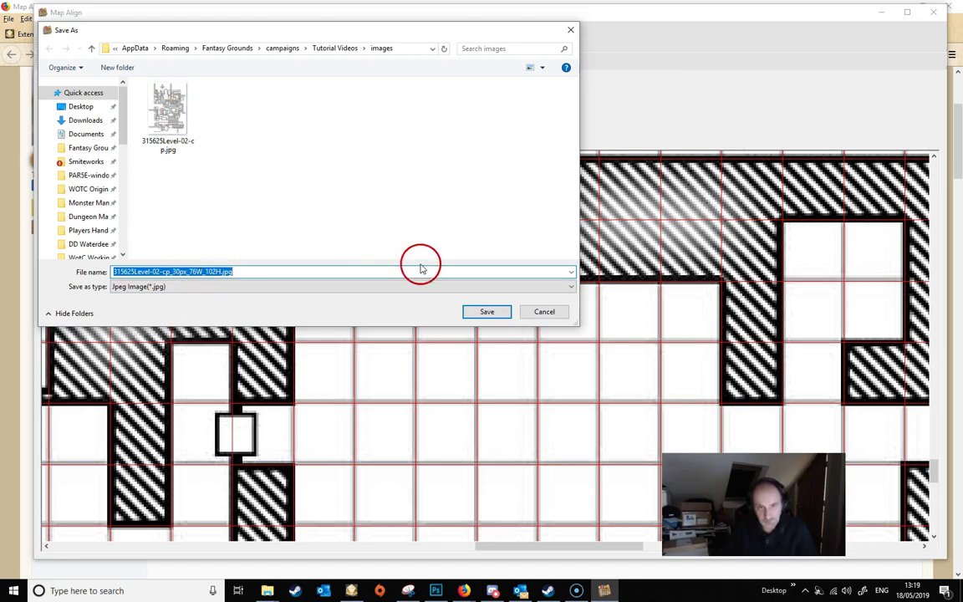
left_click(475, 311)
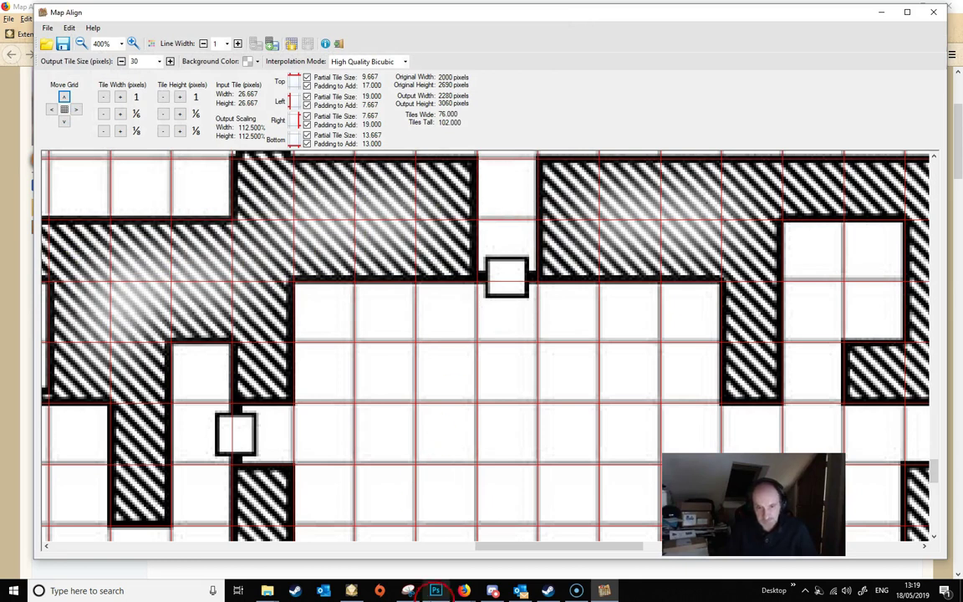
Step: Switch to Fantasy Grounds and open the 315625Level-02-cp_30px_76W_102H map enlarged around the octagonal-topped room
left_click(361, 591)
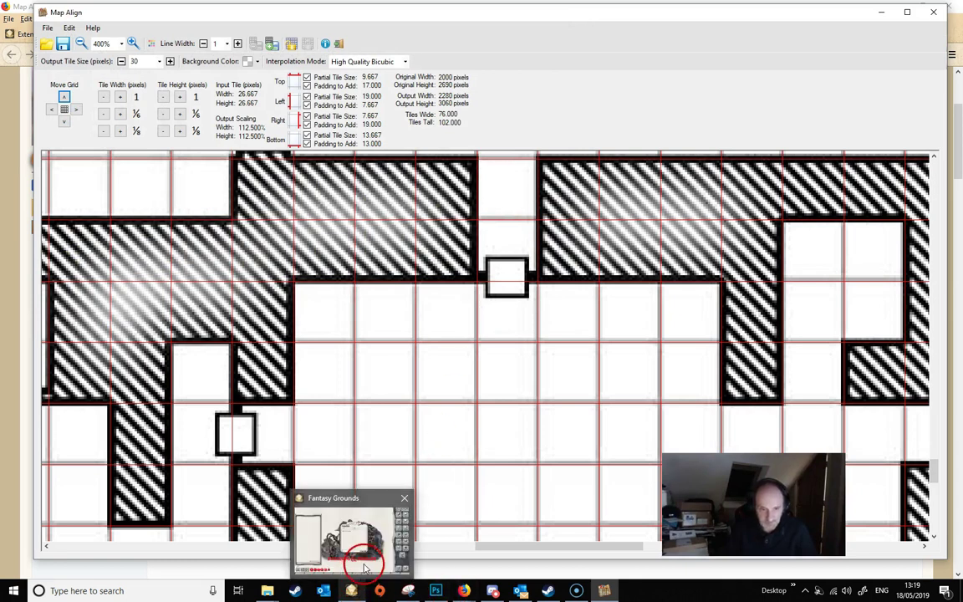
left_click(354, 562)
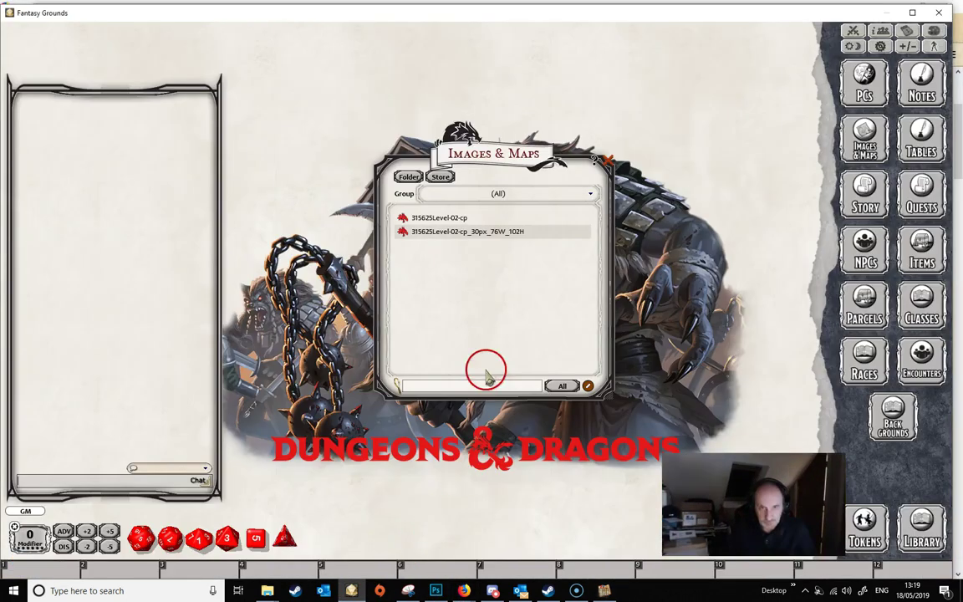
double_click(471, 232)
scroll(630, 452, "up", 6)
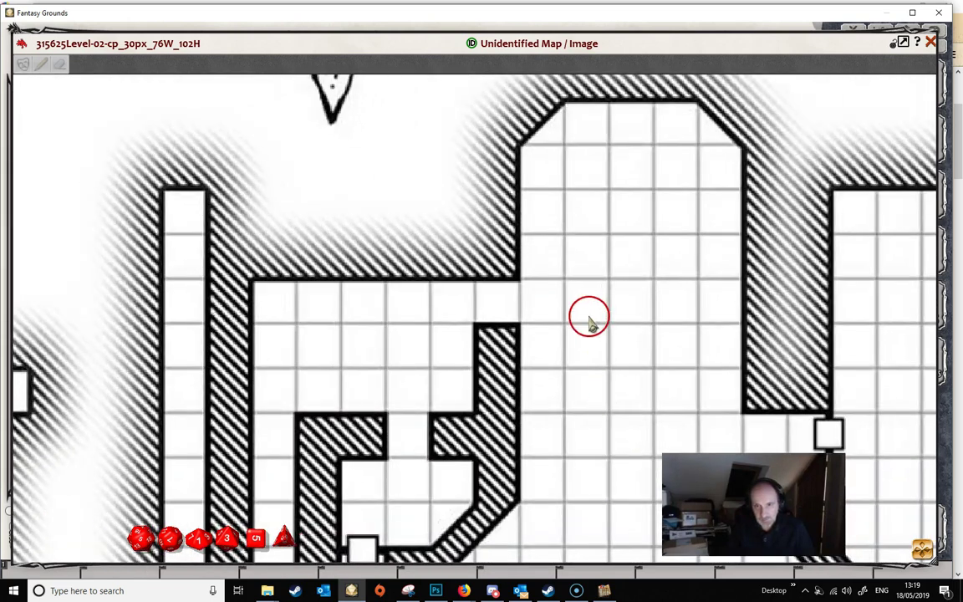
Step: Add a 15-pixel grid to the map, drawn from a printed square's corner so that two cells span each printed square
right_click(588, 311)
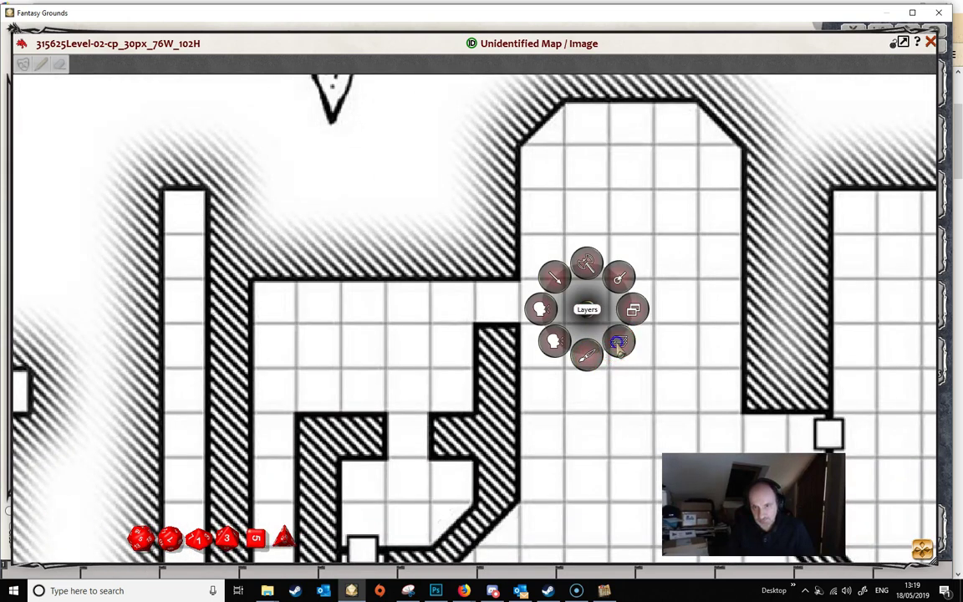
left_click(619, 341)
left_click(619, 390)
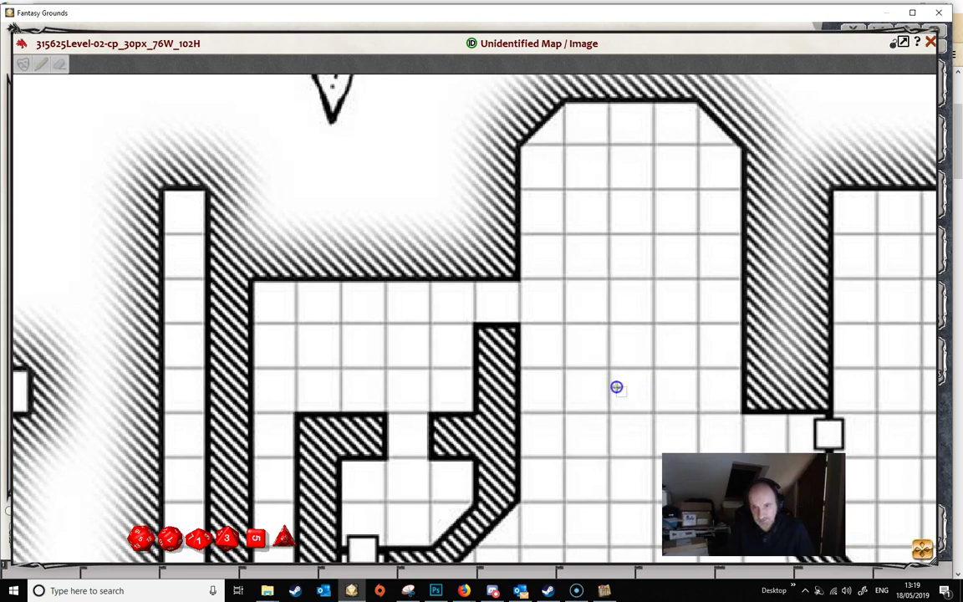
left_click_drag(613, 287, 567, 280)
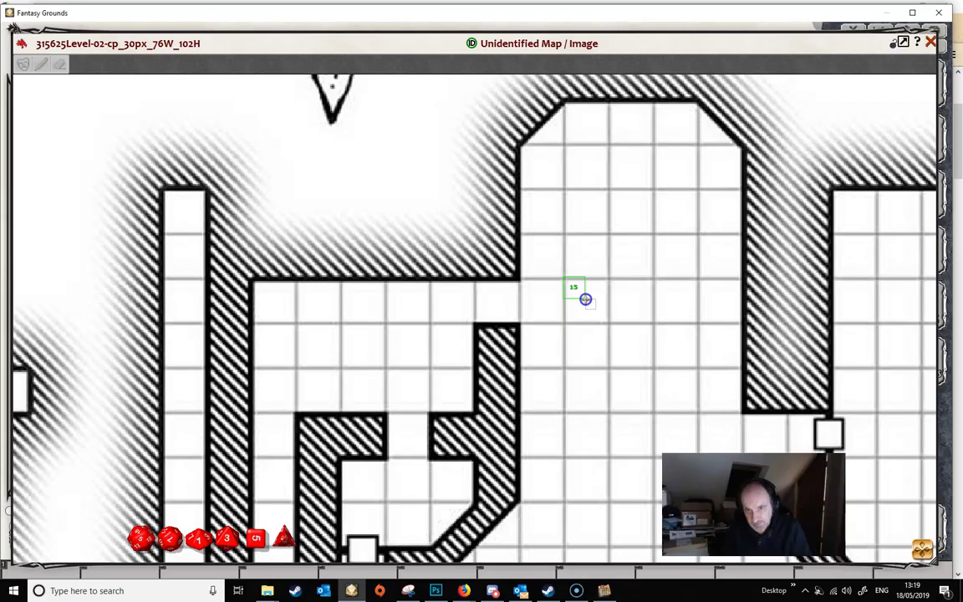
left_click_drag(584, 299, 519, 208)
Step: Examine the new grid's alignment with the printed squares from the bottom of the map to the top
scroll(569, 448, "down", 5)
left_click_drag(585, 451, 501, 97)
left_click_drag(605, 448, 575, 116)
left_click_drag(490, 364, 486, 305)
left_click_drag(435, 369, 569, 157)
left_click_drag(507, 432, 533, 141)
scroll(565, 290, "up", 8)
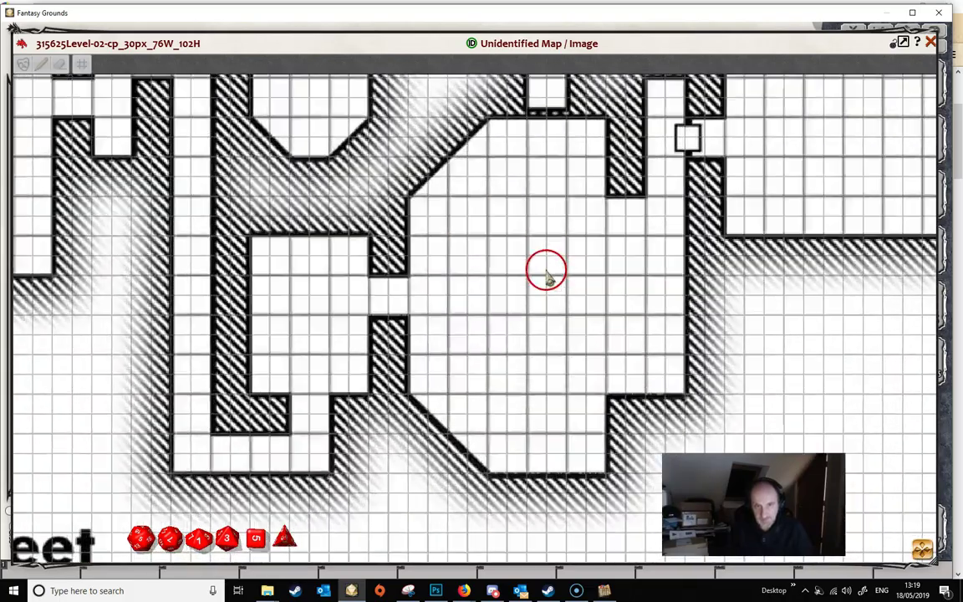
scroll(545, 284, "down", 10)
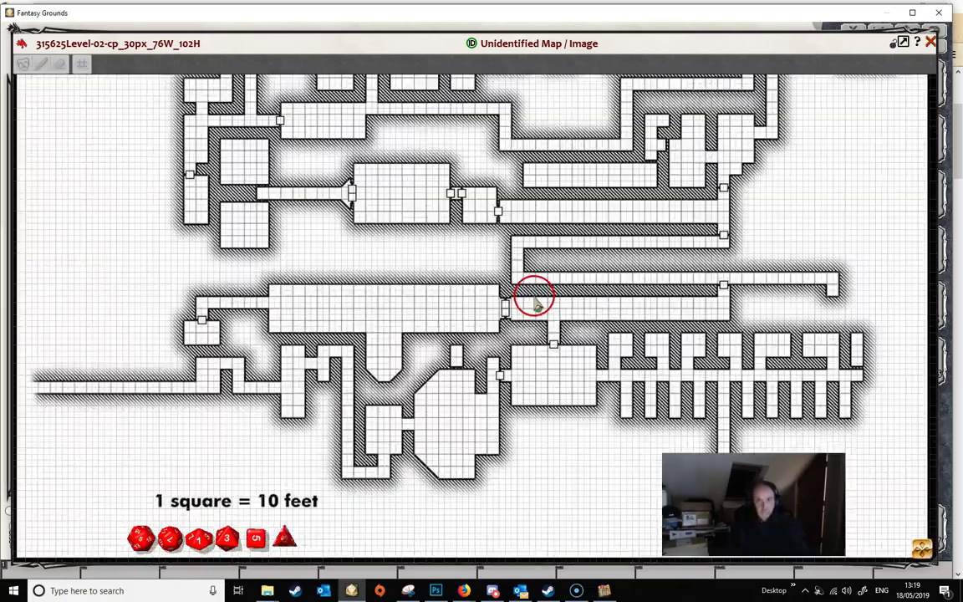
left_click_drag(535, 301, 539, 468)
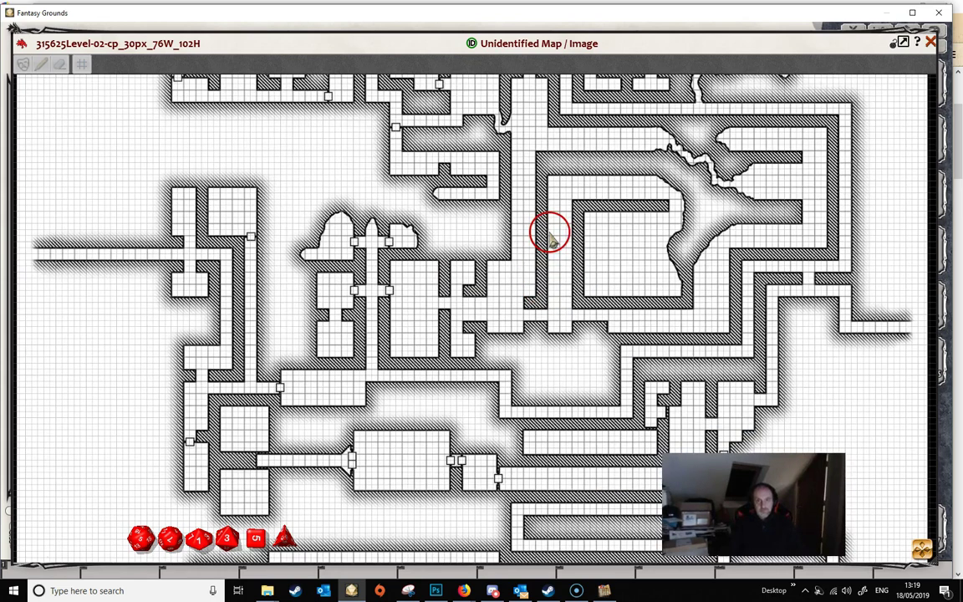
left_click_drag(549, 230, 513, 499)
left_click_drag(525, 243, 524, 459)
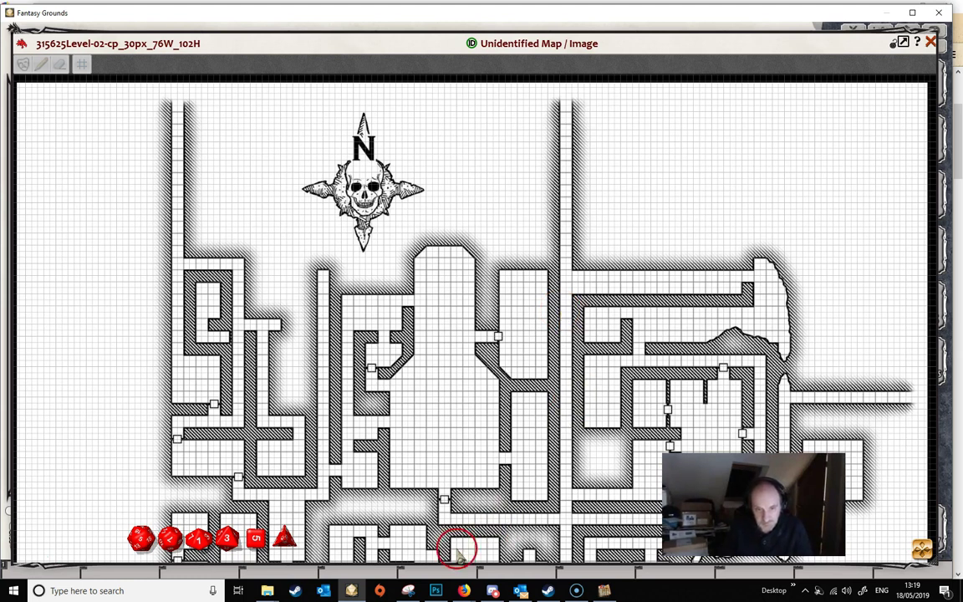
Step: Switch to Firefox to view the Map Align forum thread
mouse_move(364, 582)
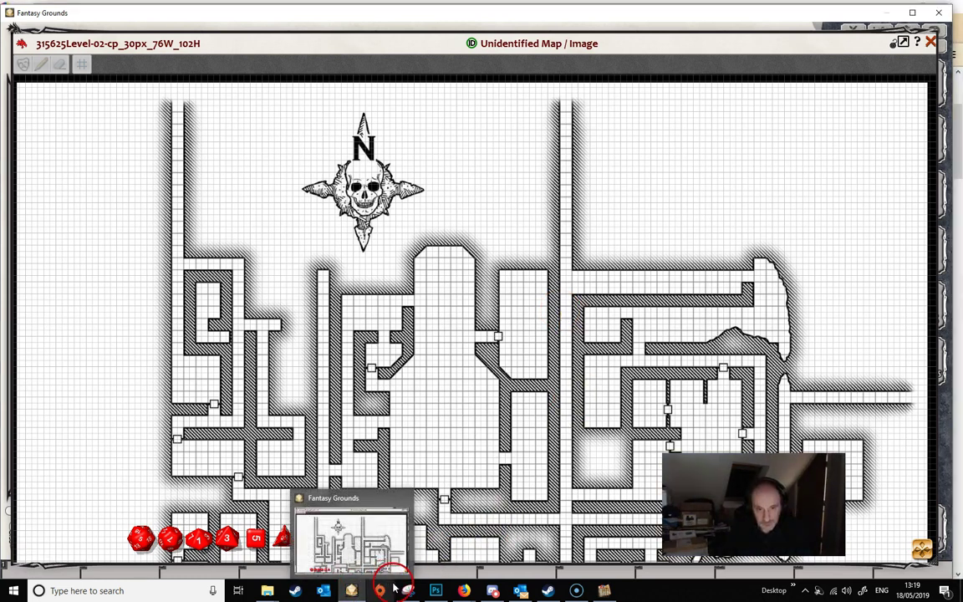
mouse_move(464, 590)
left_click(470, 562)
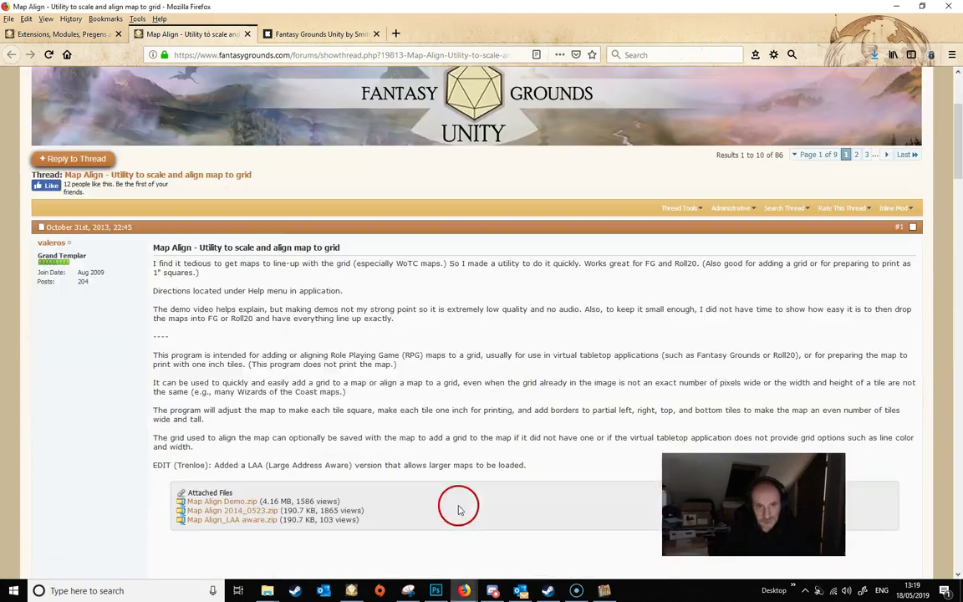